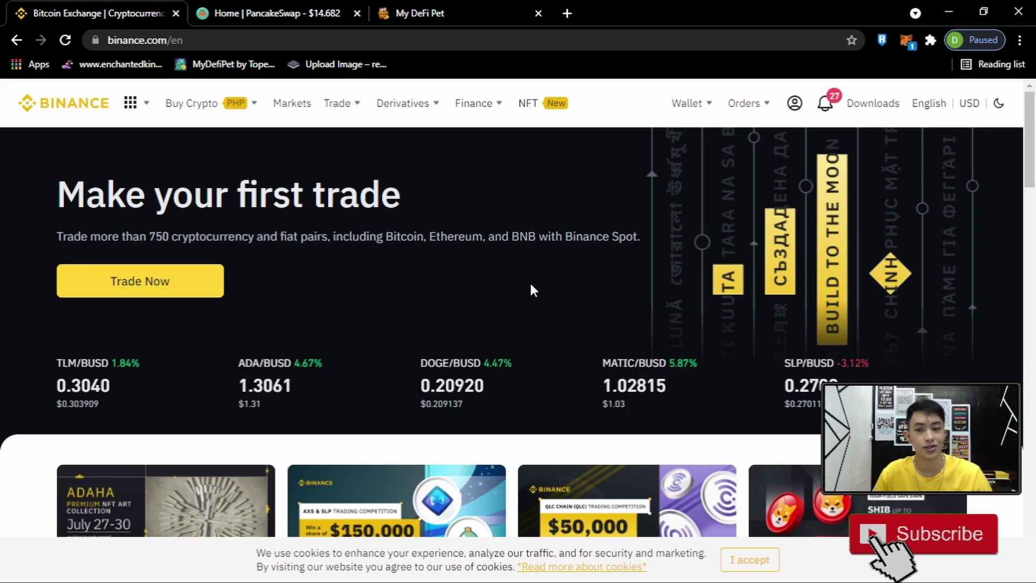
- Open Binance's P2P Trading page from the Buy Crypto menu
{"action": "scroll", "coordinate": [531, 291], "scroll_direction": "down", "scroll_amount": 3}
{"action": "scroll", "coordinate": [532, 290], "scroll_direction": "up", "scroll_amount": 3}
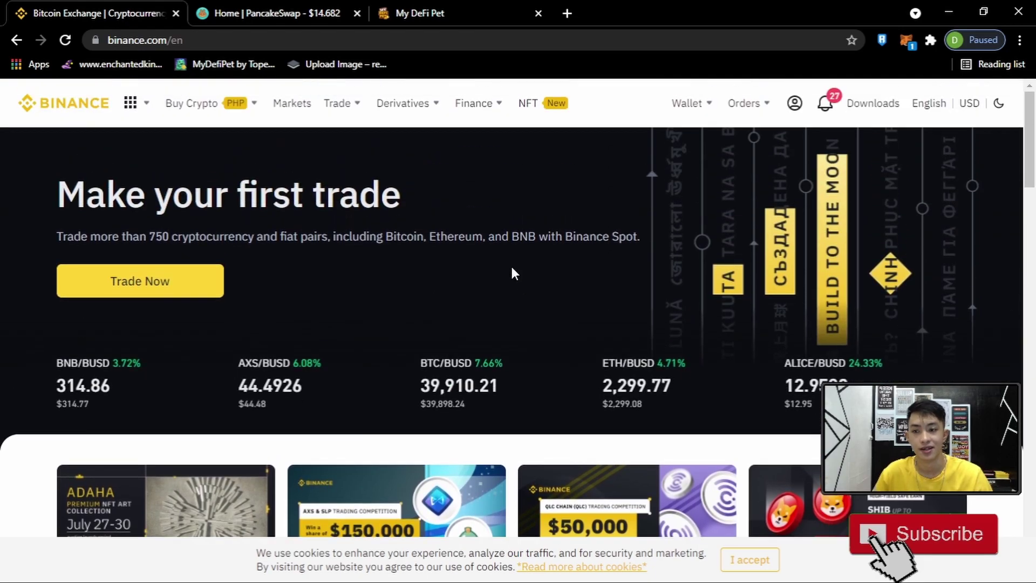
{"action": "mouse_move", "coordinate": [720, 96]}
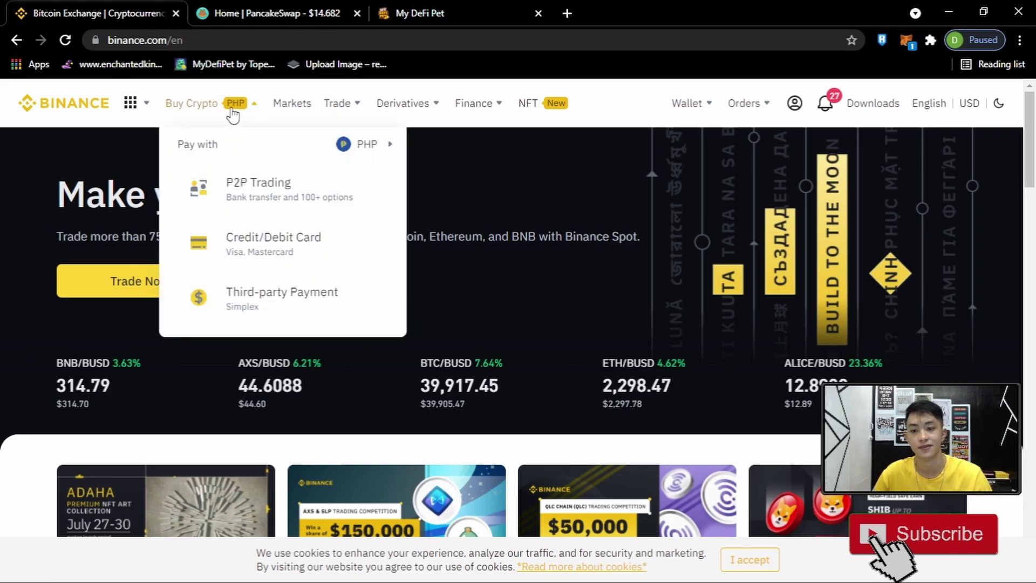
{"action": "mouse_move", "coordinate": [177, 117]}
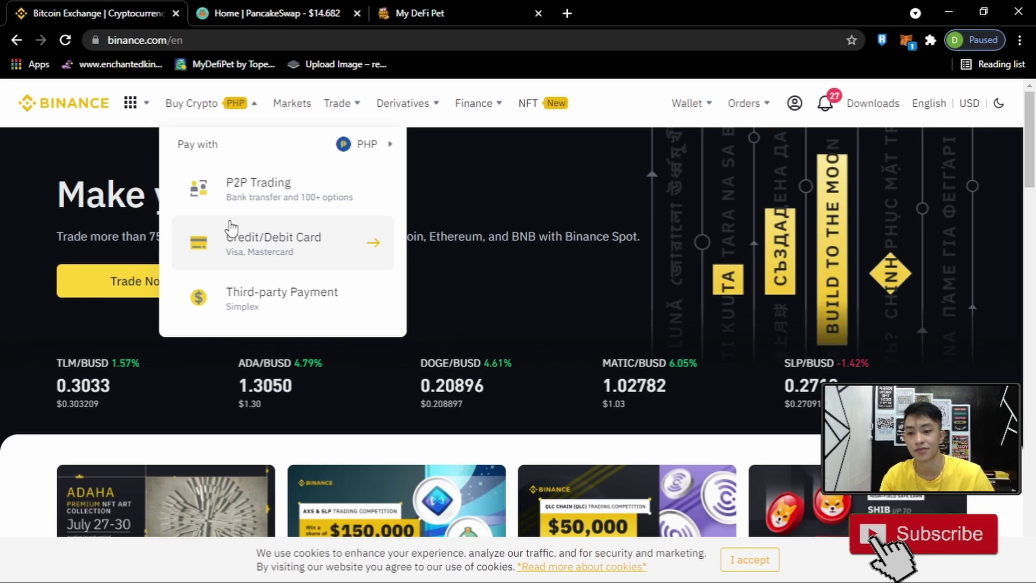
{"action": "left_click", "coordinate": [263, 198]}
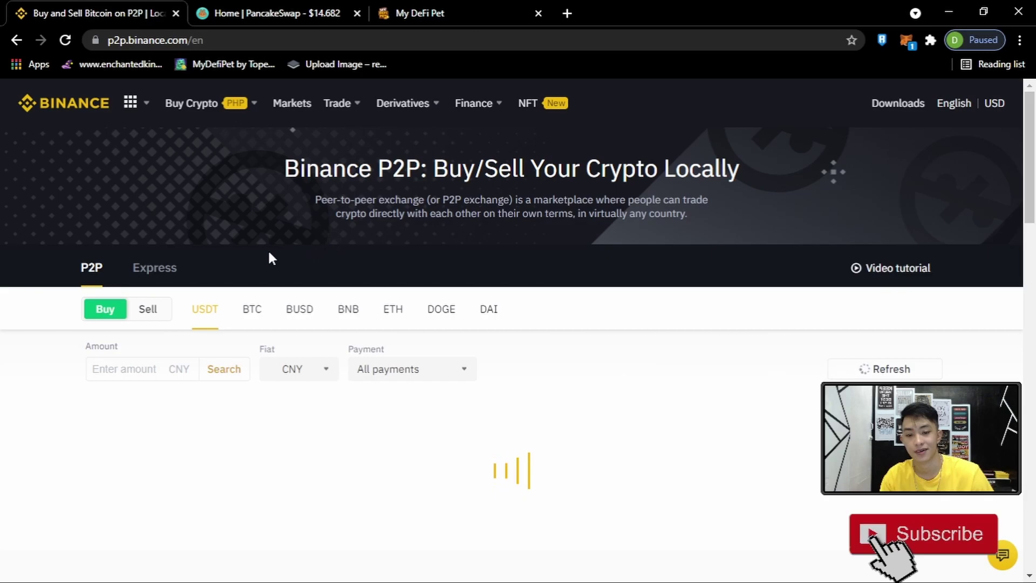
- Change the P2P fiat currency from CNY to PHP by searching 'ph'
{"action": "scroll", "coordinate": [384, 366], "scroll_direction": "down", "scroll_amount": 2}
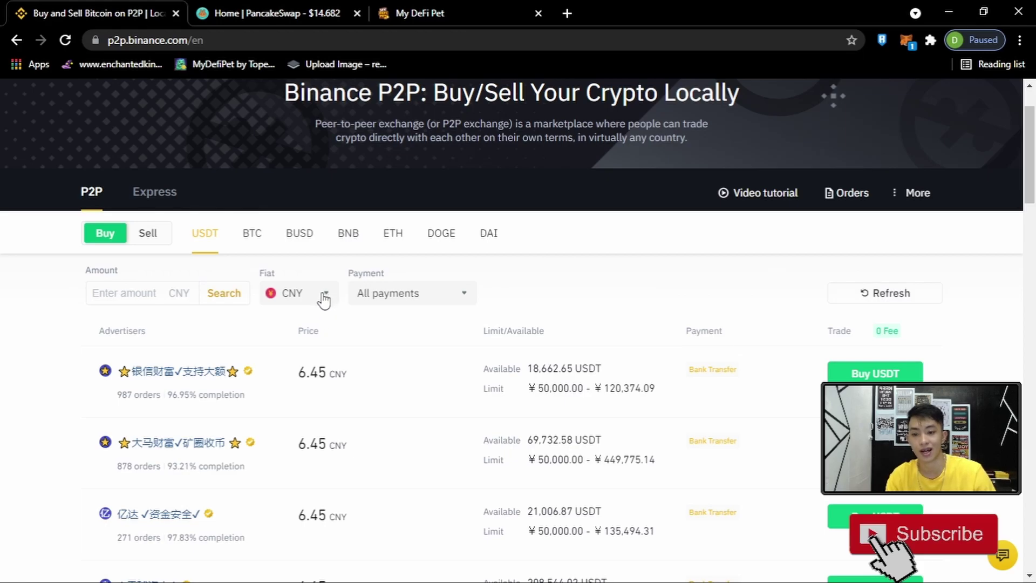
{"action": "left_click", "coordinate": [324, 296]}
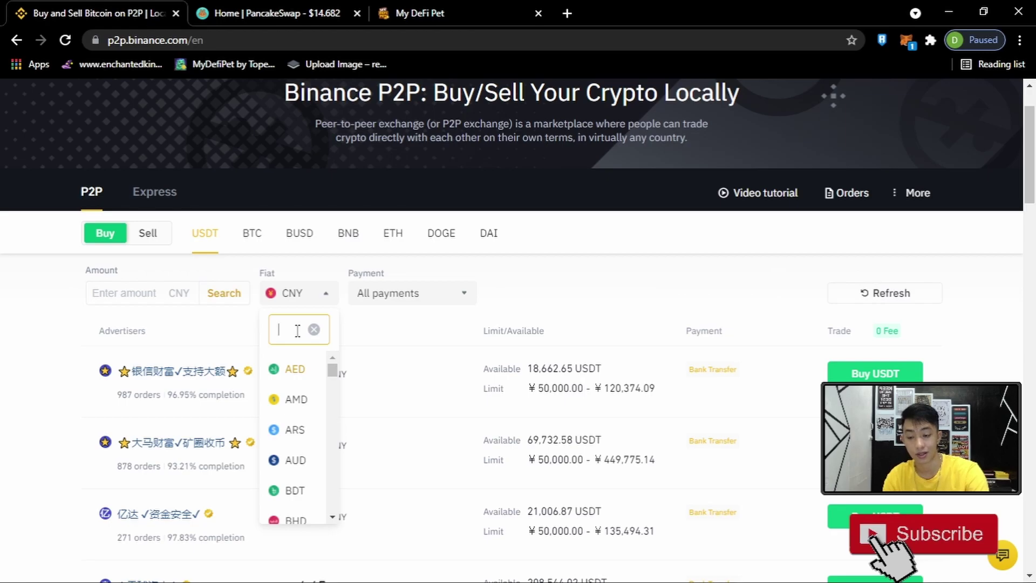
{"action": "type", "text": "php"}
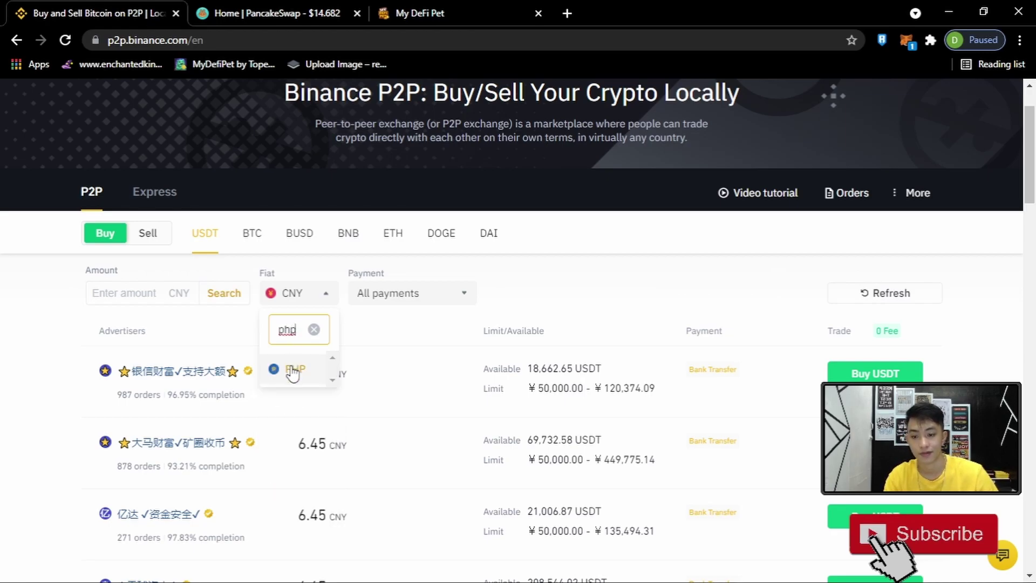
{"action": "left_click", "coordinate": [291, 369]}
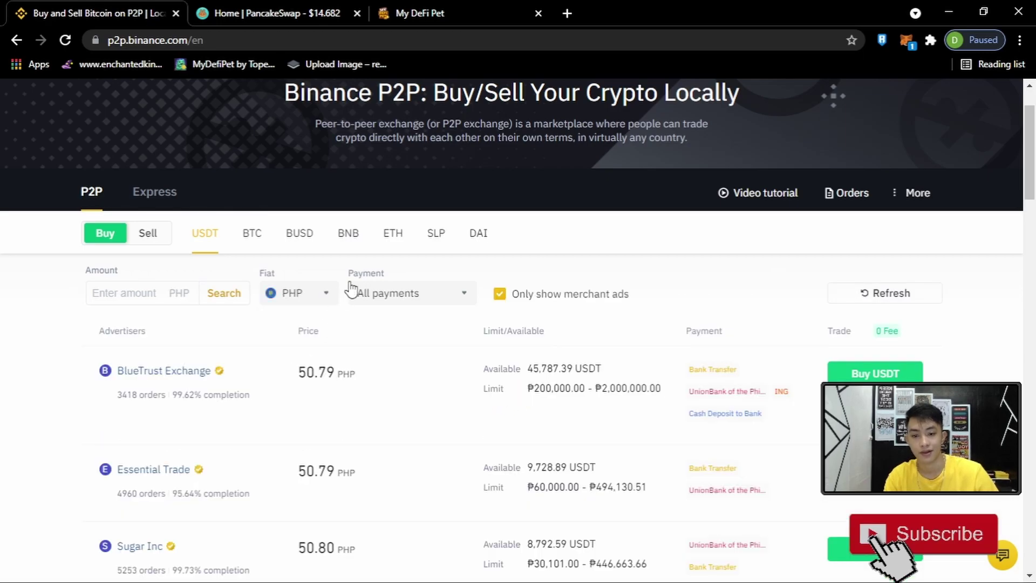
{"action": "scroll", "coordinate": [378, 243], "scroll_direction": "down", "scroll_amount": 1}
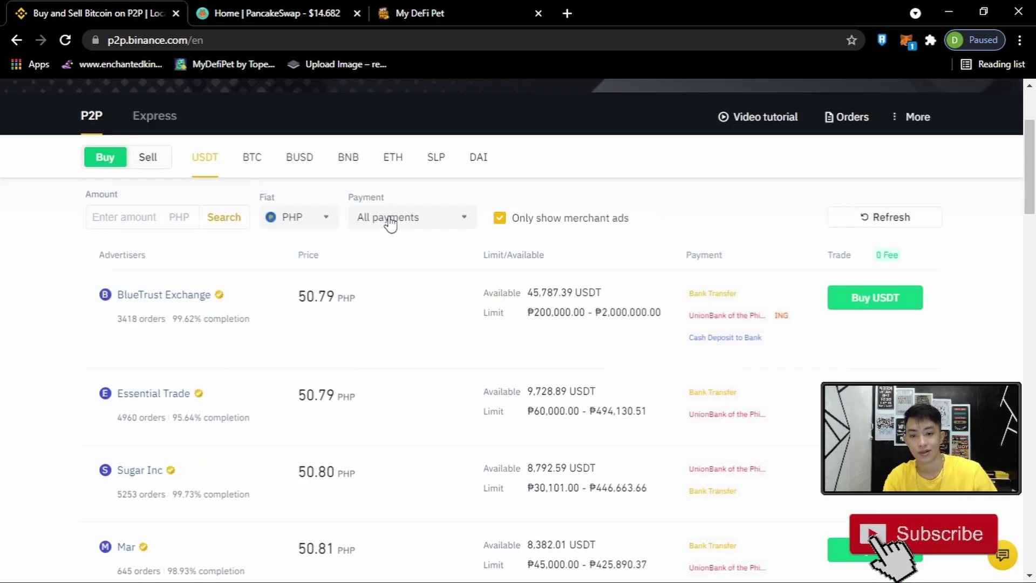
- Filter the USDT buy offers to Gcash as the payment method
{"action": "left_click", "coordinate": [440, 222]}
{"action": "scroll", "coordinate": [432, 352], "scroll_direction": "down", "scroll_amount": 1}
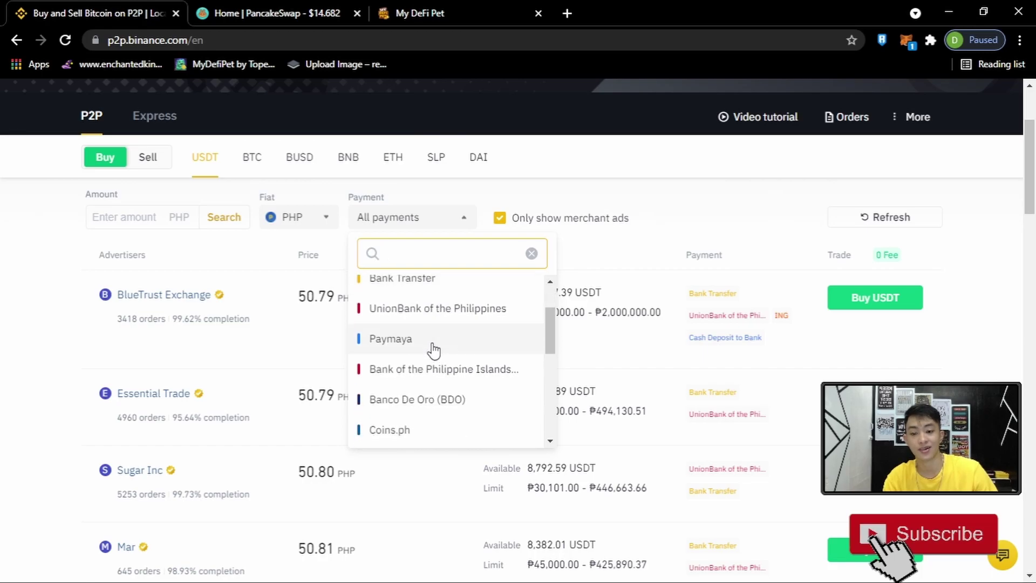
{"action": "scroll", "coordinate": [437, 350], "scroll_direction": "up", "scroll_amount": 1}
{"action": "scroll", "coordinate": [438, 351], "scroll_direction": "down", "scroll_amount": 1}
{"action": "scroll", "coordinate": [434, 367], "scroll_direction": "up", "scroll_amount": 1}
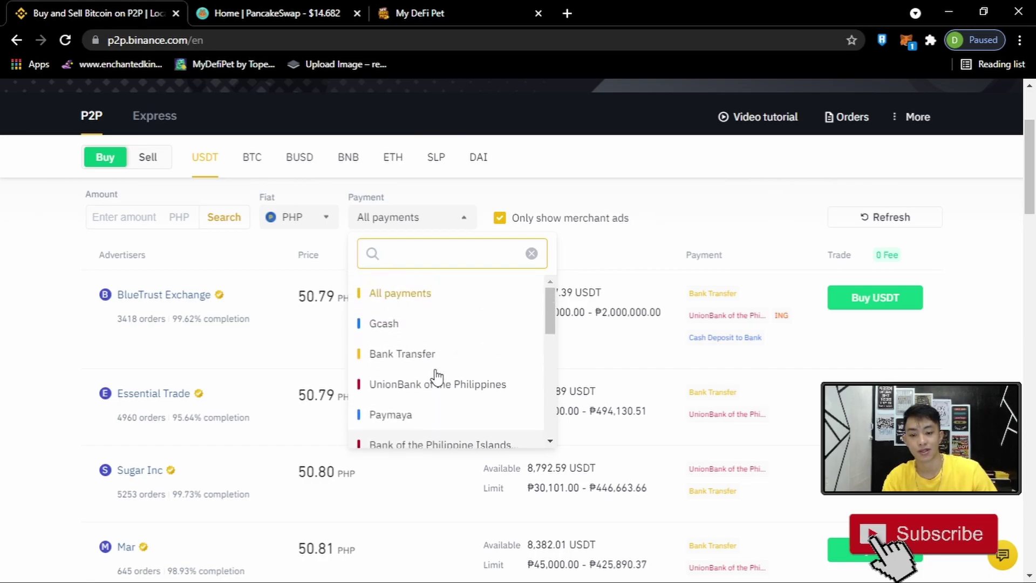
{"action": "left_click", "coordinate": [414, 329]}
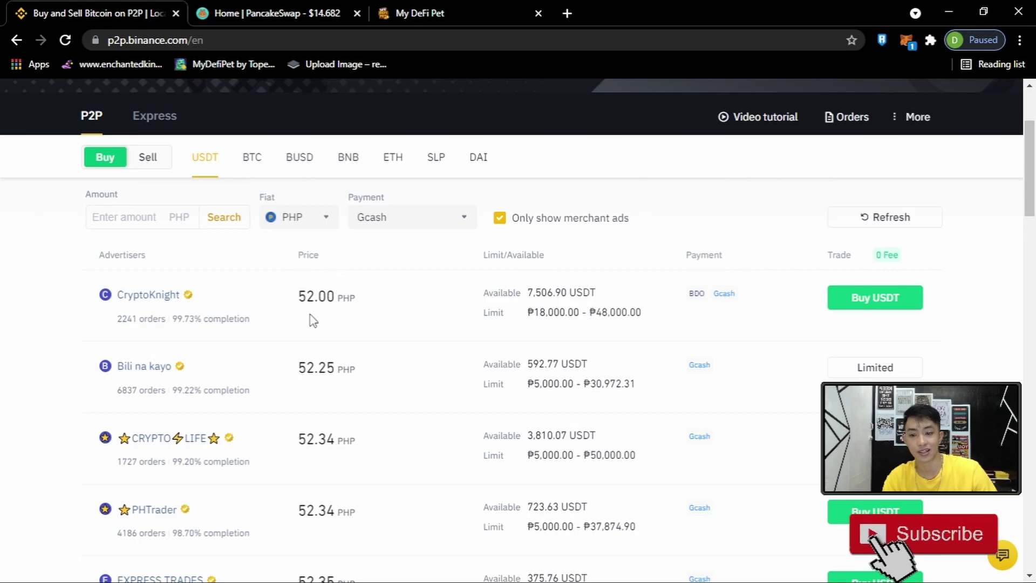
{"action": "scroll", "coordinate": [316, 324], "scroll_direction": "down", "scroll_amount": 3}
{"action": "scroll", "coordinate": [340, 333], "scroll_direction": "down", "scroll_amount": 5}
{"action": "scroll", "coordinate": [377, 301], "scroll_direction": "up", "scroll_amount": 10}
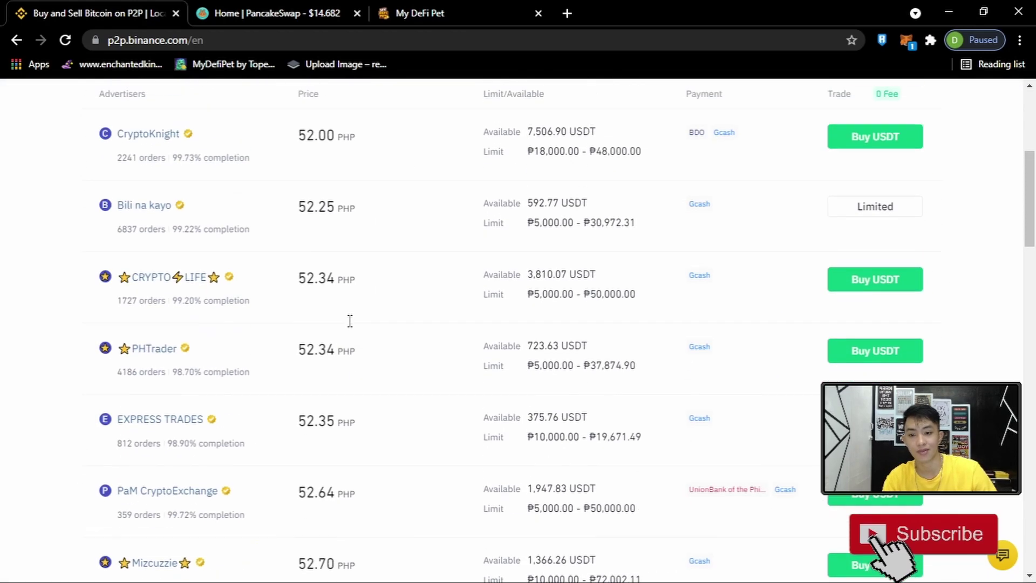
{"action": "scroll", "coordinate": [415, 394], "scroll_direction": "down", "scroll_amount": 2}
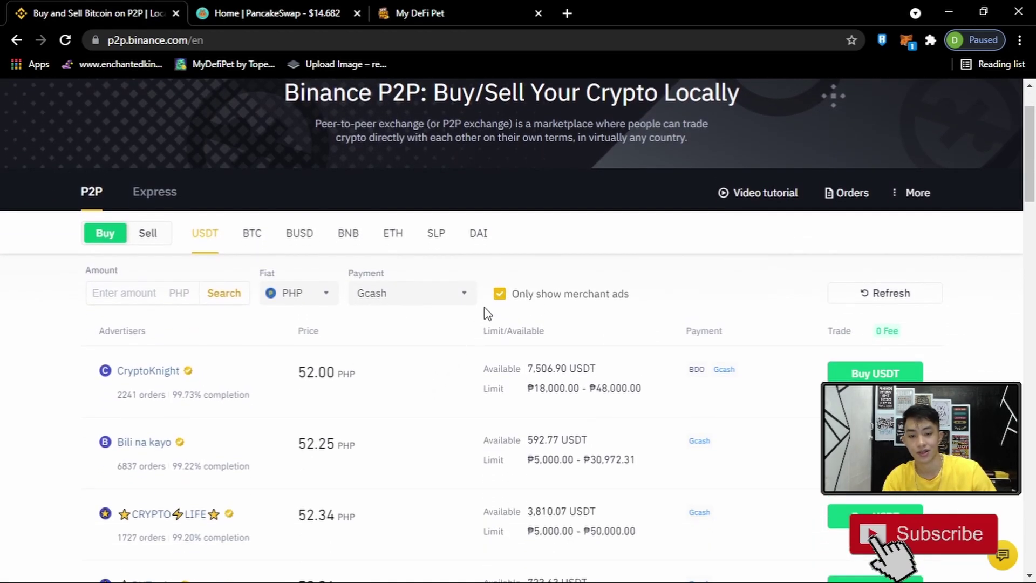
{"action": "scroll", "coordinate": [268, 390], "scroll_direction": "down", "scroll_amount": 1}
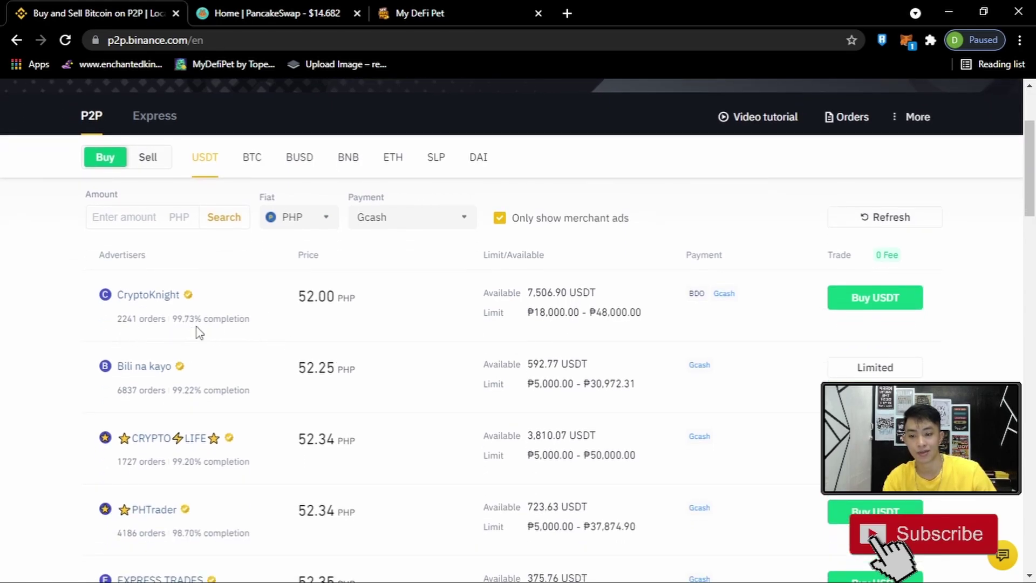
{"action": "scroll", "coordinate": [323, 405], "scroll_direction": "up", "scroll_amount": 1}
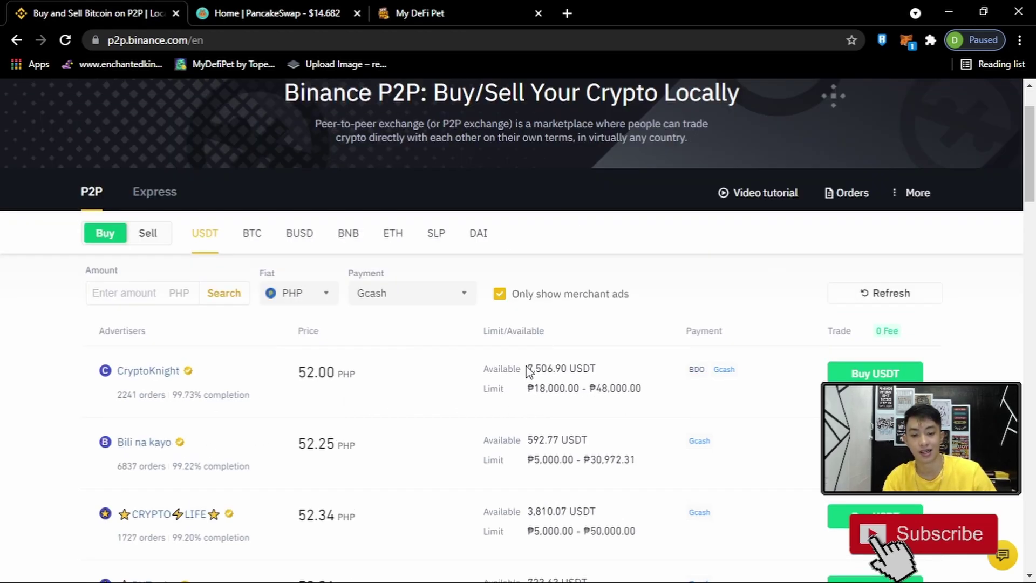
{"action": "scroll", "coordinate": [595, 406], "scroll_direction": "down", "scroll_amount": 1}
{"action": "scroll", "coordinate": [599, 431], "scroll_direction": "up", "scroll_amount": 1}
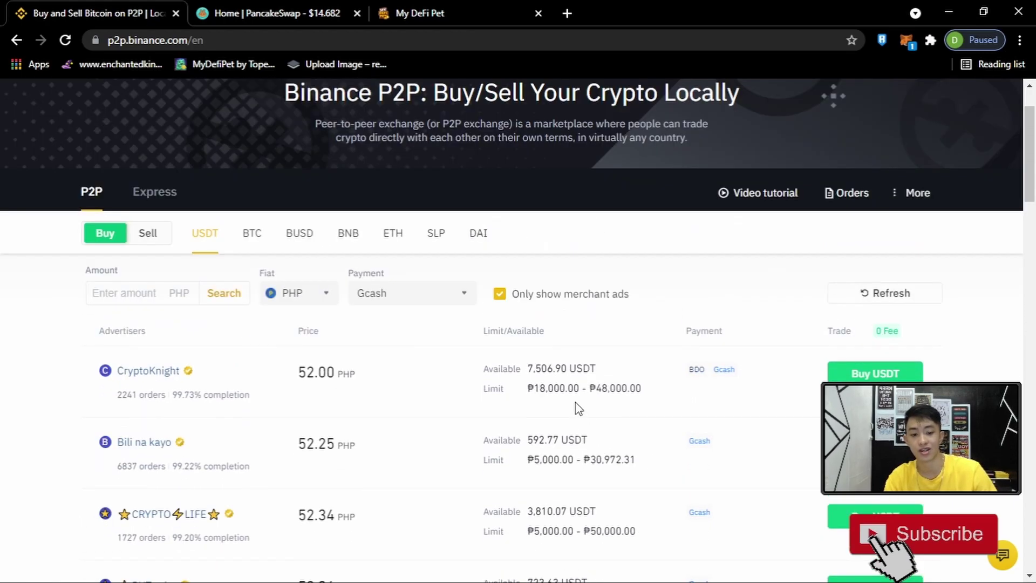
- Search for offers matching a 1900 PHP amount
{"action": "left_click", "coordinate": [162, 297]}
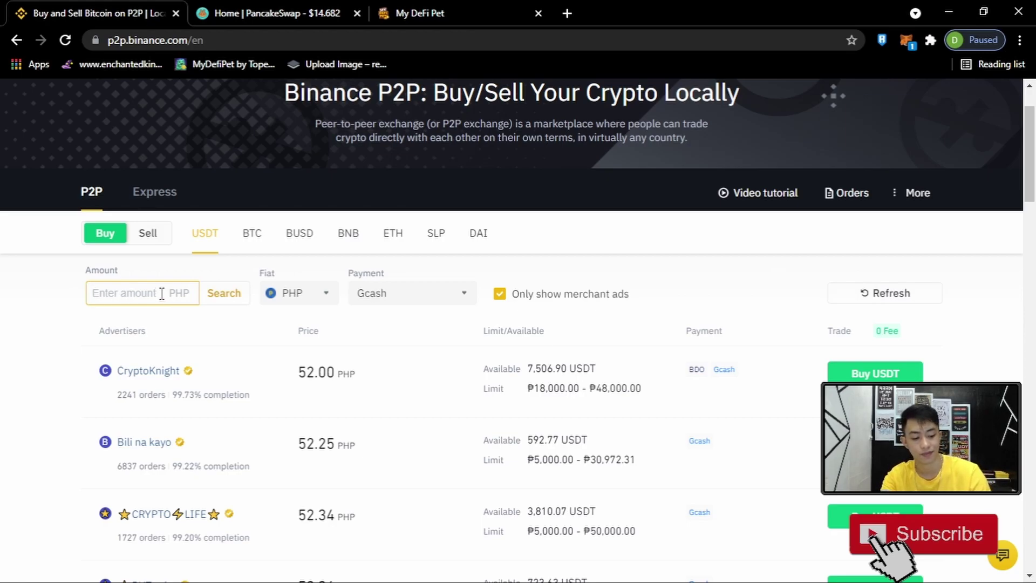
{"action": "type", "text": "1900"}
{"action": "left_click", "coordinate": [224, 286]}
{"action": "scroll", "coordinate": [442, 368], "scroll_direction": "down", "scroll_amount": 1}
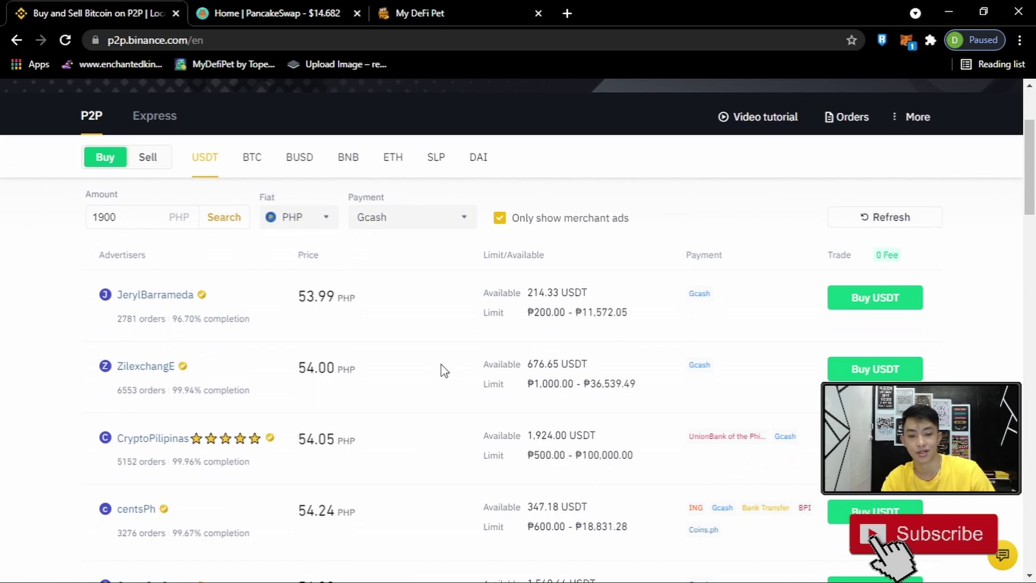
{"action": "scroll", "coordinate": [473, 312], "scroll_direction": "down", "scroll_amount": 1}
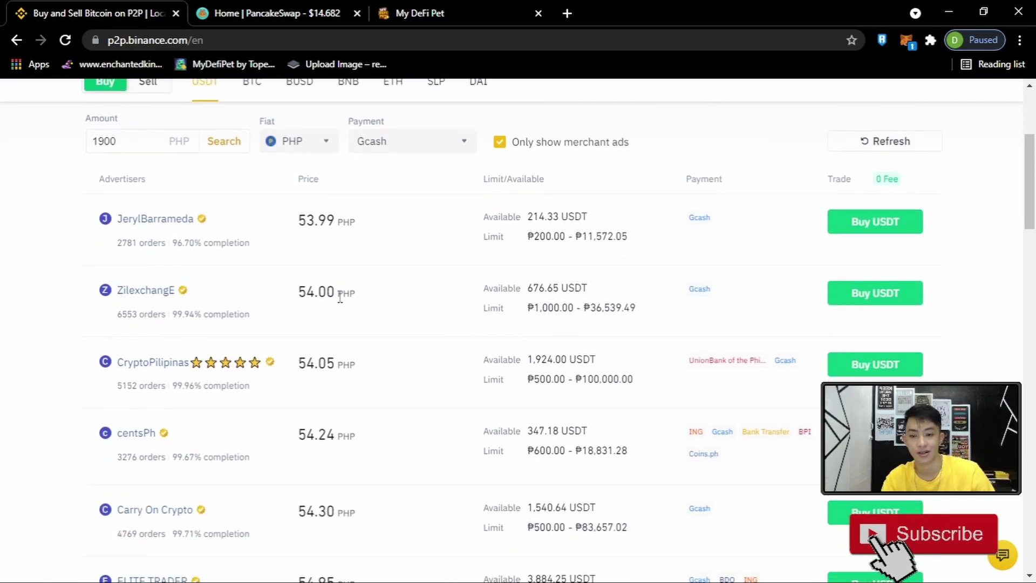
{"action": "scroll", "coordinate": [340, 298], "scroll_direction": "up", "scroll_amount": 2}
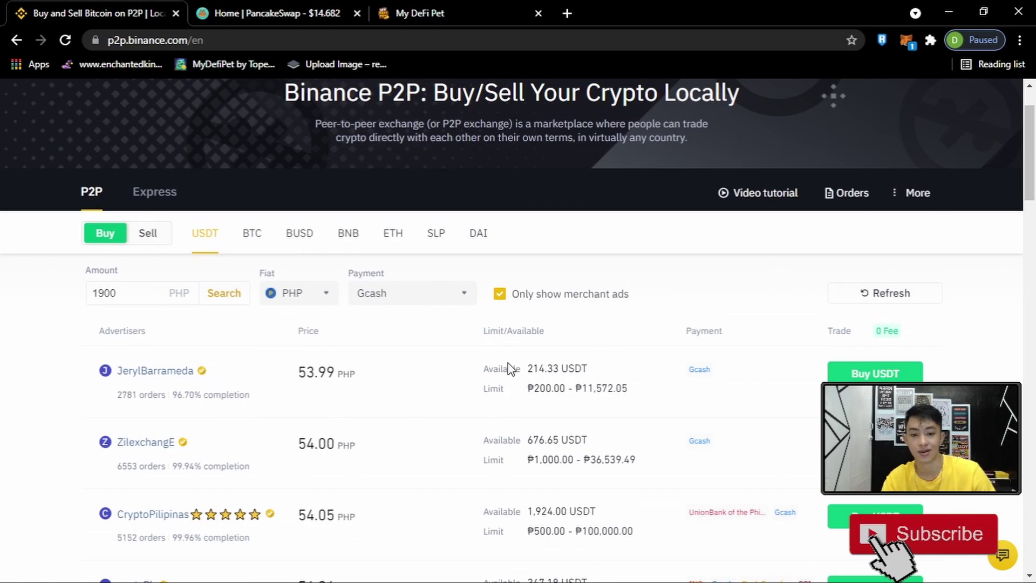
{"action": "left_click", "coordinate": [501, 296]}
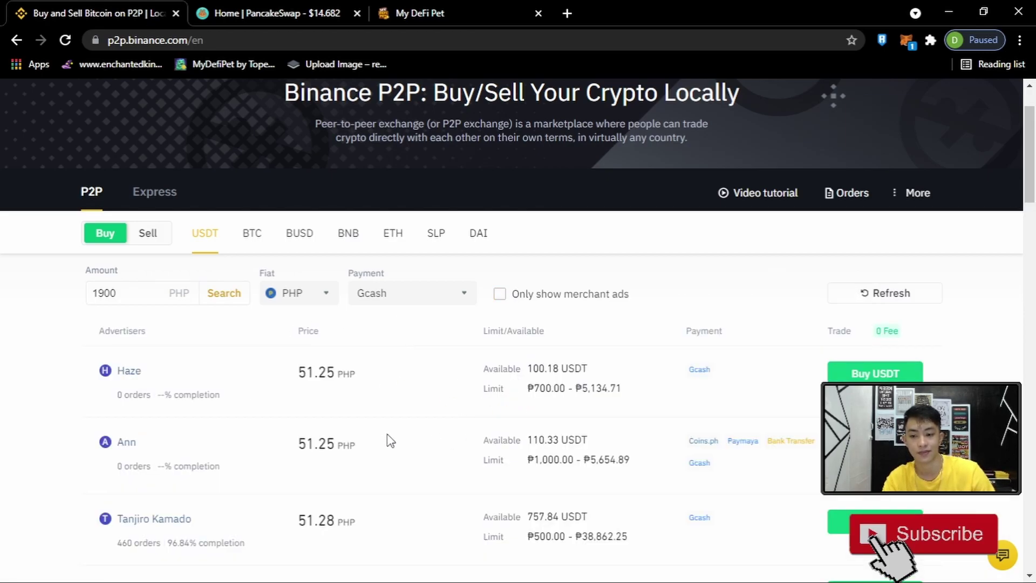
{"action": "scroll", "coordinate": [425, 416], "scroll_direction": "down", "scroll_amount": 7}
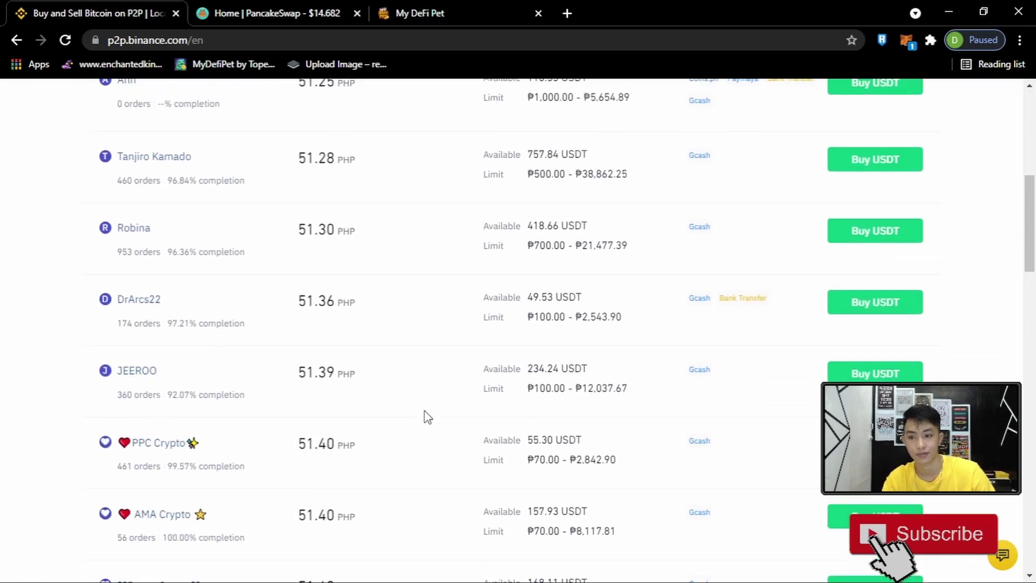
{"action": "scroll", "coordinate": [428, 417], "scroll_direction": "up", "scroll_amount": 7}
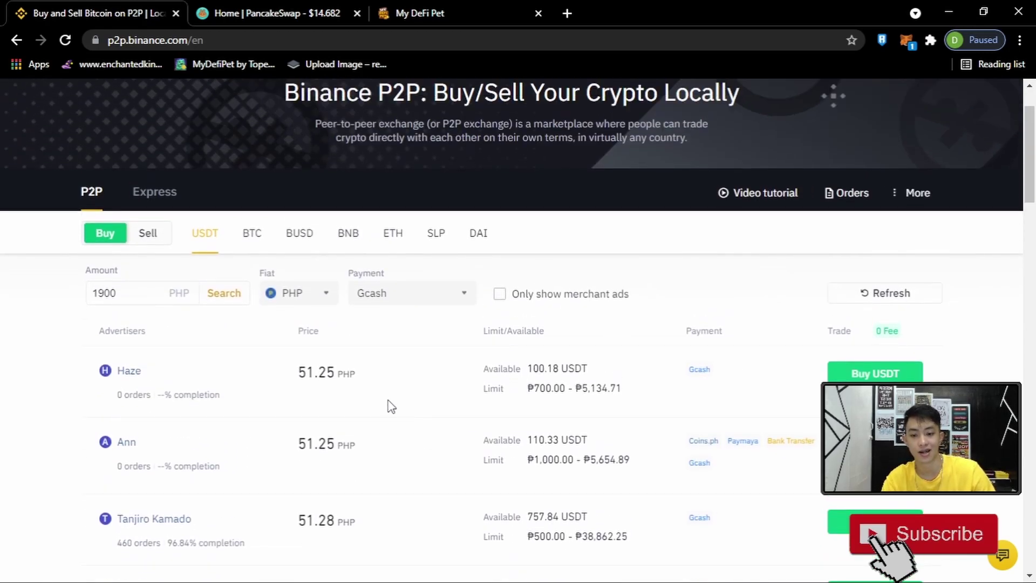
{"action": "scroll", "coordinate": [406, 387], "scroll_direction": "down", "scroll_amount": 2}
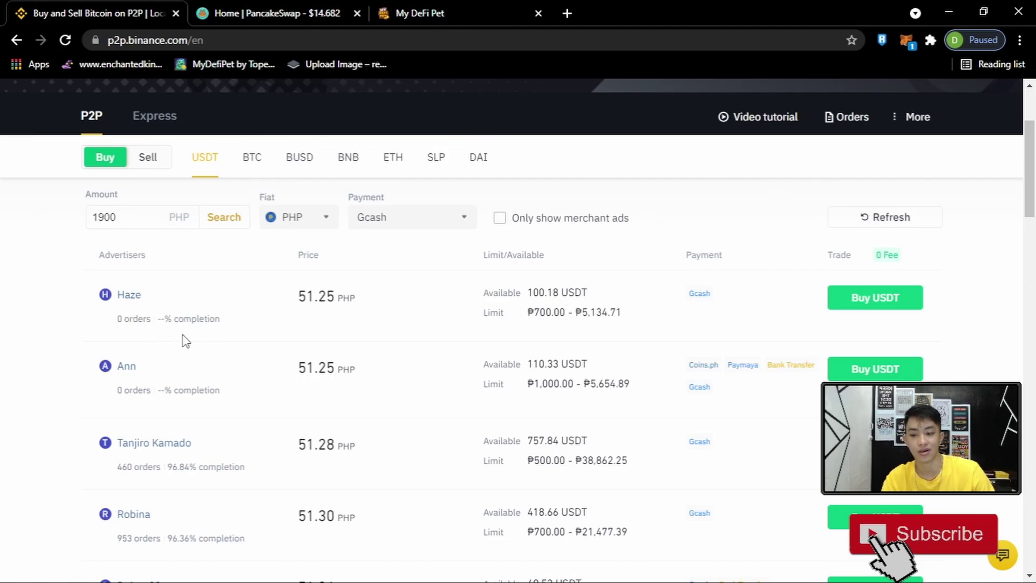
{"action": "scroll", "coordinate": [171, 349], "scroll_direction": "down", "scroll_amount": 4}
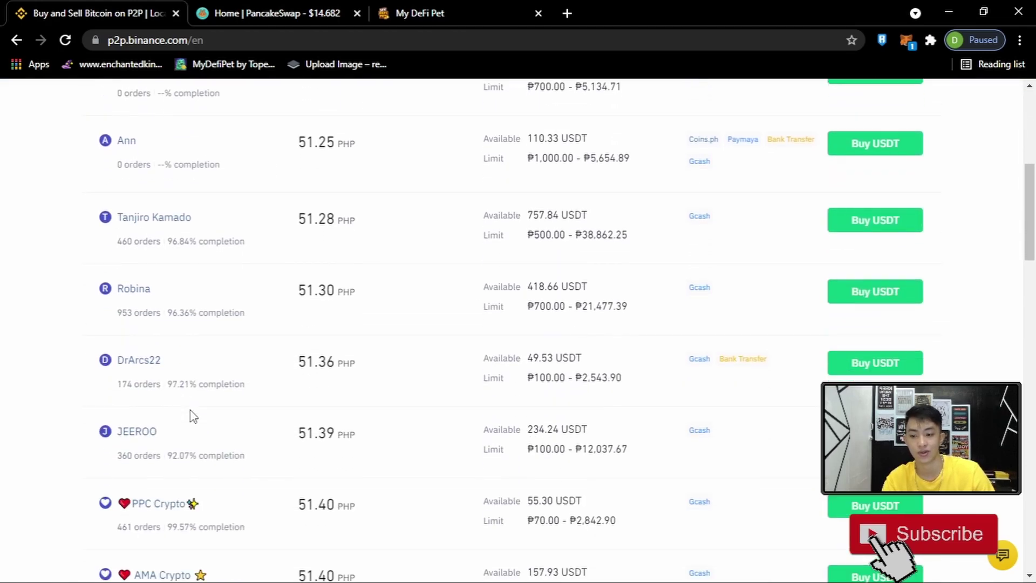
{"action": "scroll", "coordinate": [194, 276], "scroll_direction": "down", "scroll_amount": 1}
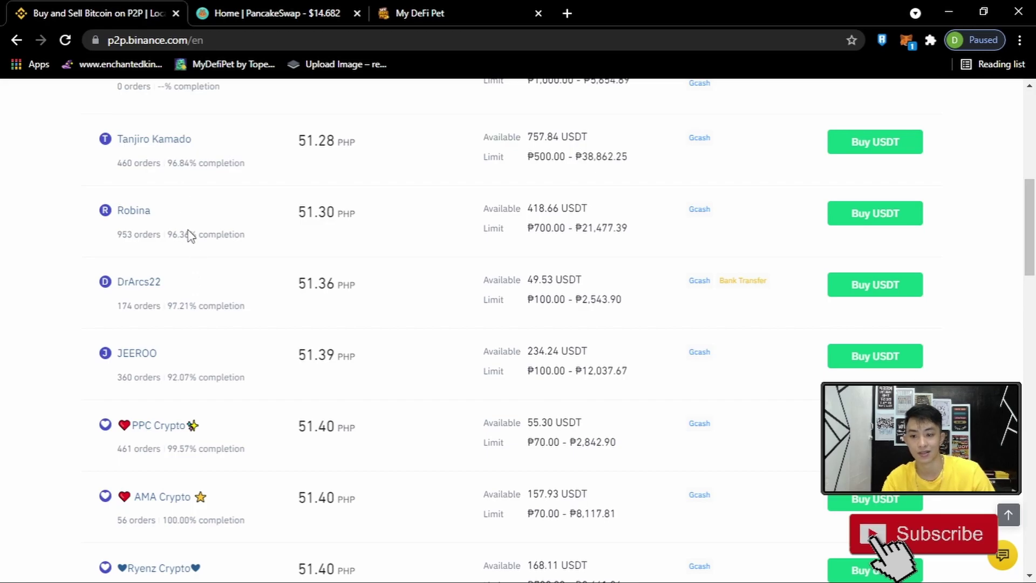
{"action": "scroll", "coordinate": [208, 267], "scroll_direction": "down", "scroll_amount": 3}
{"action": "scroll", "coordinate": [227, 308], "scroll_direction": "down", "scroll_amount": 1}
{"action": "scroll", "coordinate": [211, 345], "scroll_direction": "up", "scroll_amount": 2}
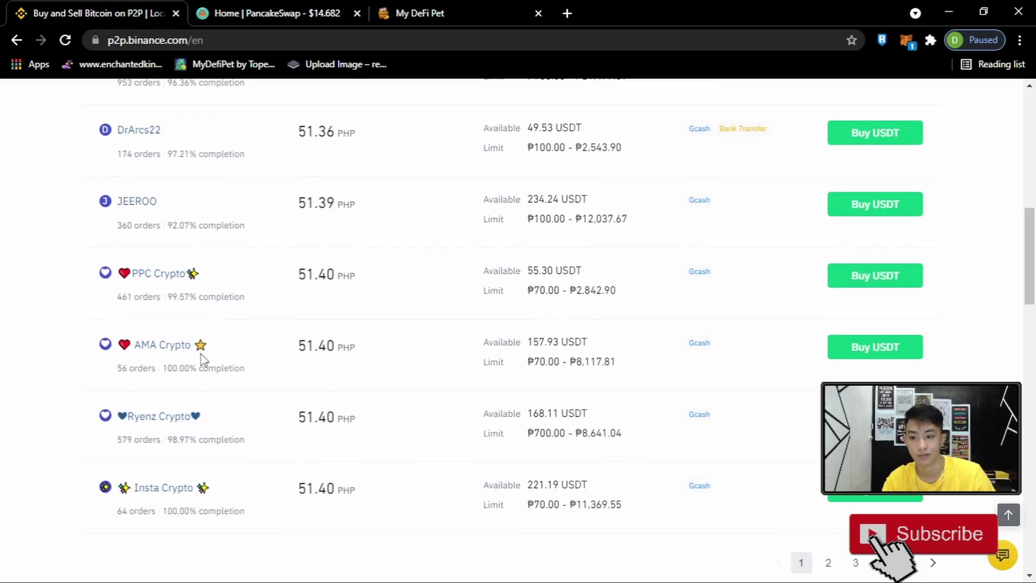
{"action": "scroll", "coordinate": [217, 318], "scroll_direction": "up", "scroll_amount": 1}
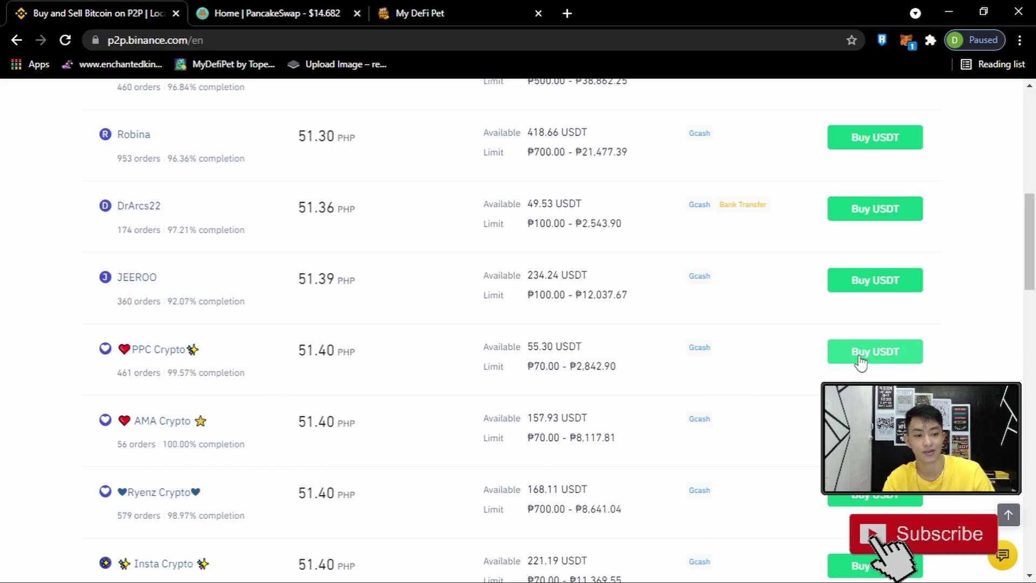
{"action": "scroll", "coordinate": [627, 361], "scroll_direction": "up", "scroll_amount": 10}
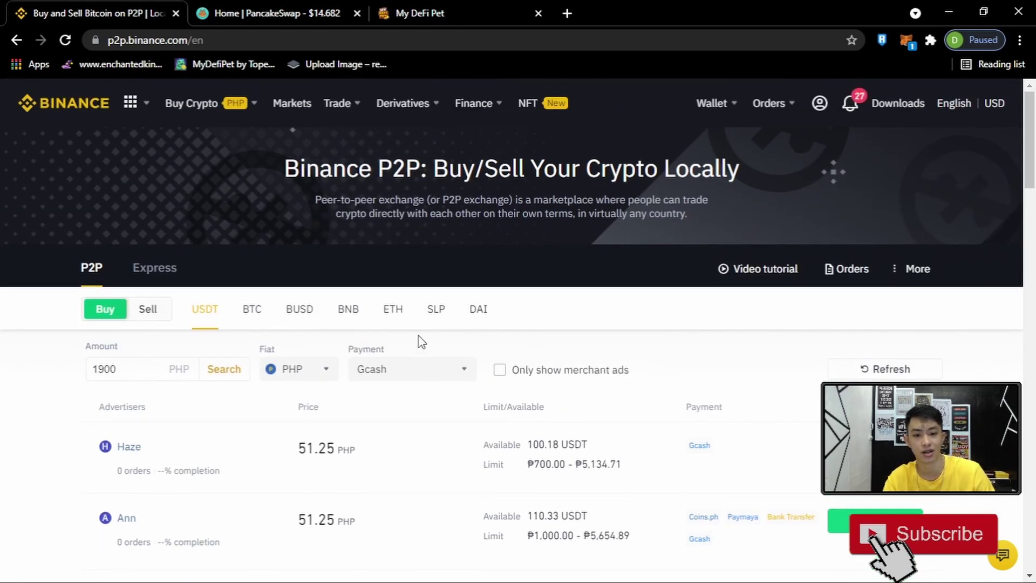
{"action": "scroll", "coordinate": [507, 377], "scroll_direction": "down", "scroll_amount": 5}
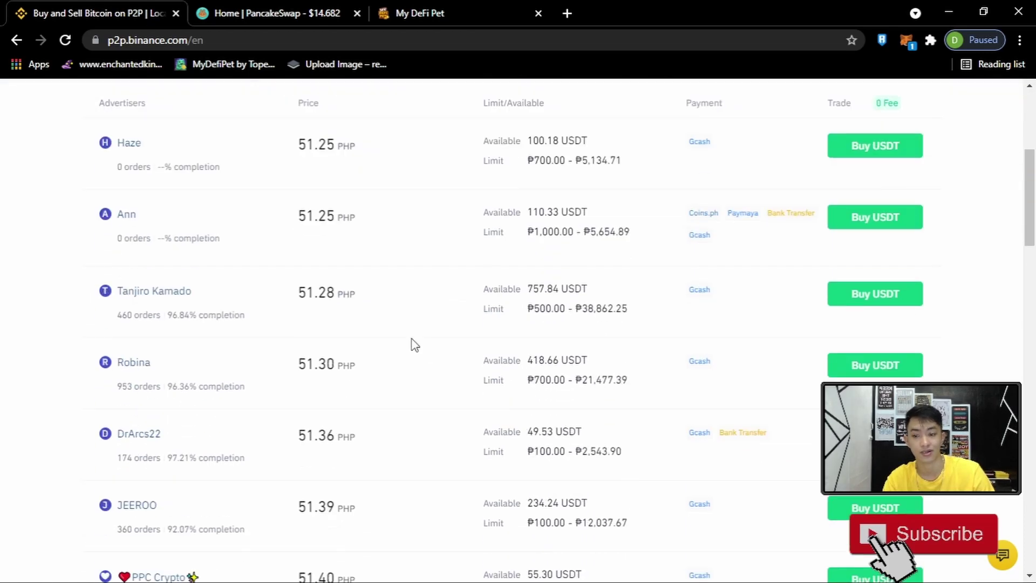
{"action": "scroll", "coordinate": [415, 344], "scroll_direction": "down", "scroll_amount": 4}
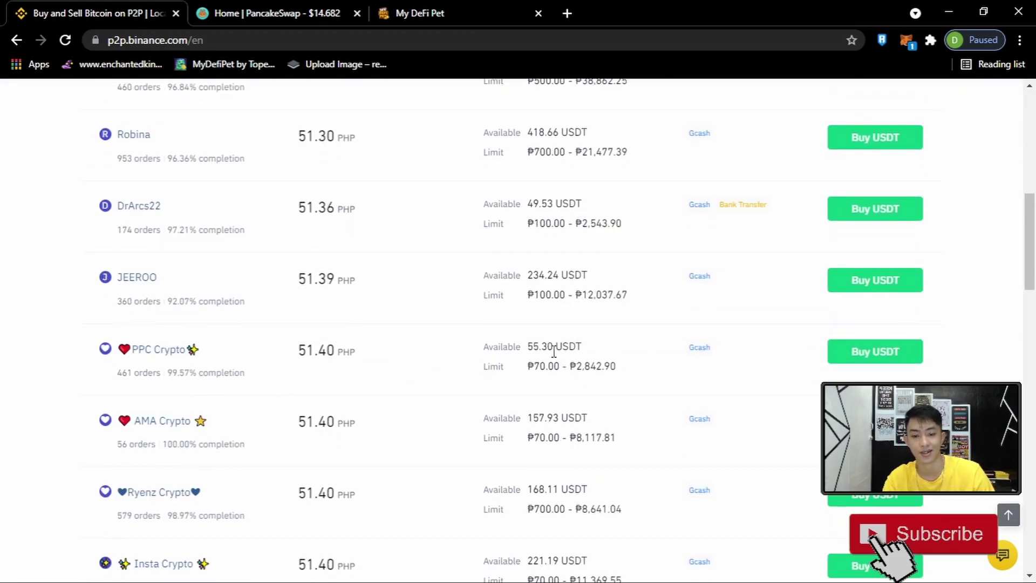
- Pay 1900 PHP for 36.96 USDT on the 51.40 PHP offer and place the order
{"action": "left_click", "coordinate": [842, 361]}
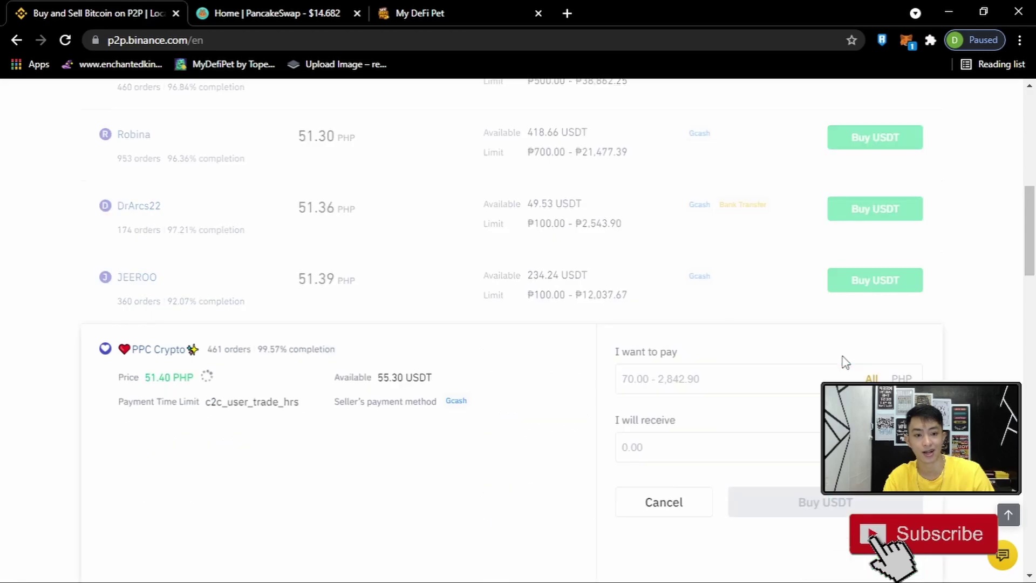
{"action": "scroll", "coordinate": [498, 265], "scroll_direction": "down", "scroll_amount": 4}
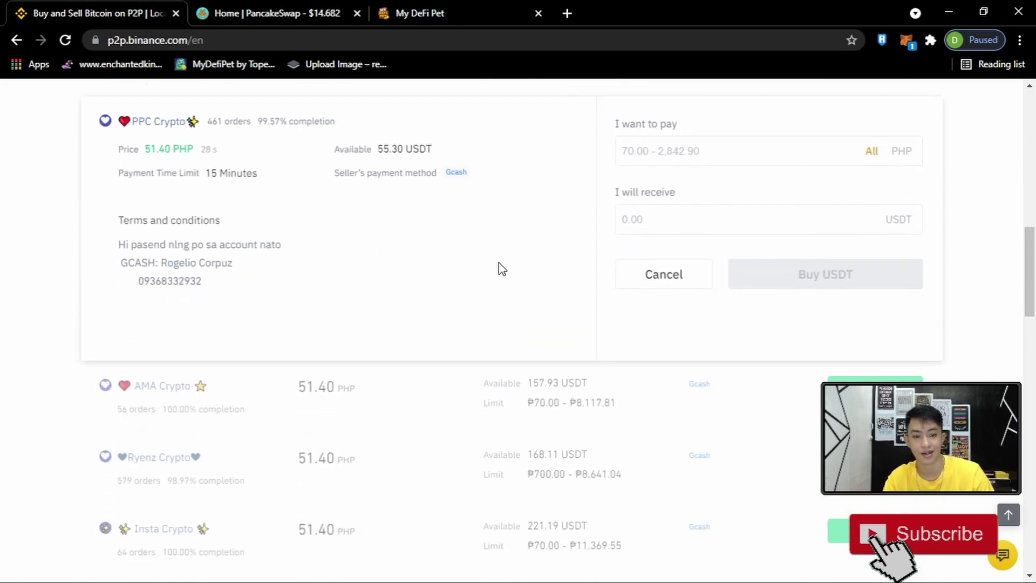
{"action": "scroll", "coordinate": [502, 268], "scroll_direction": "up", "scroll_amount": 1}
{"action": "left_click", "coordinate": [639, 238]}
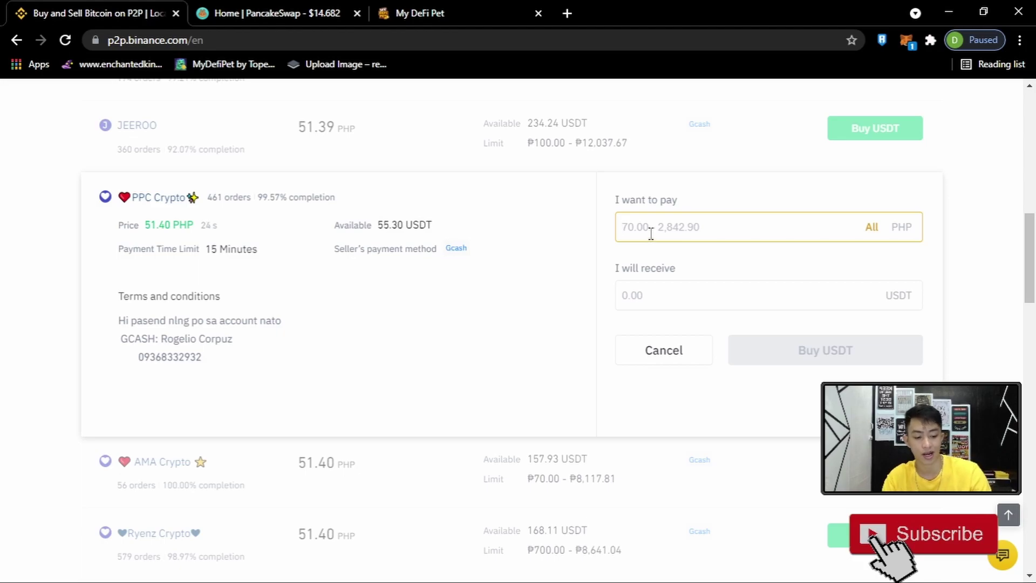
{"action": "type", "text": "0"}
{"action": "key", "text": "BackSpace"}
{"action": "type", "text": "1900"}
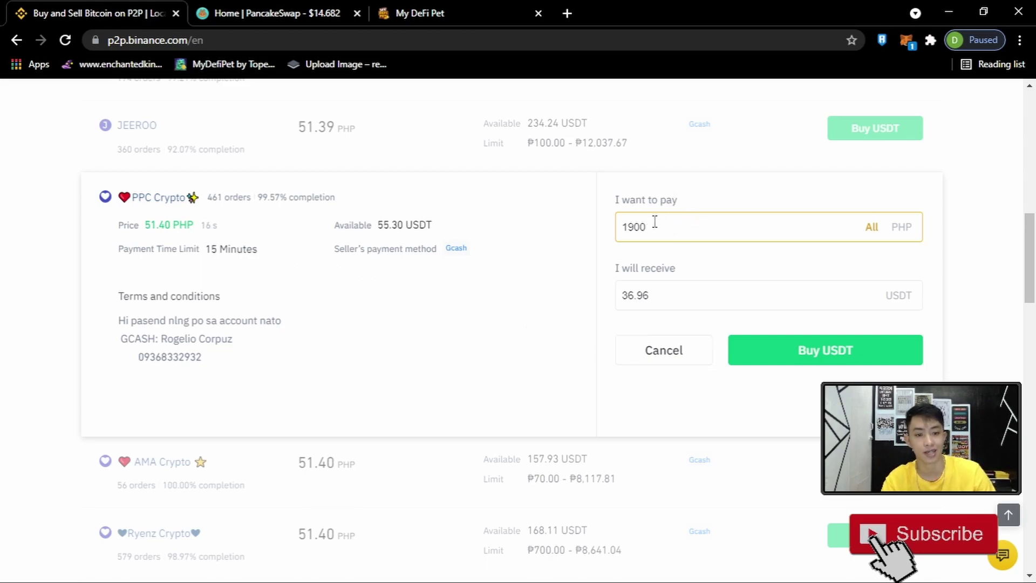
{"action": "left_click", "coordinate": [667, 300]}
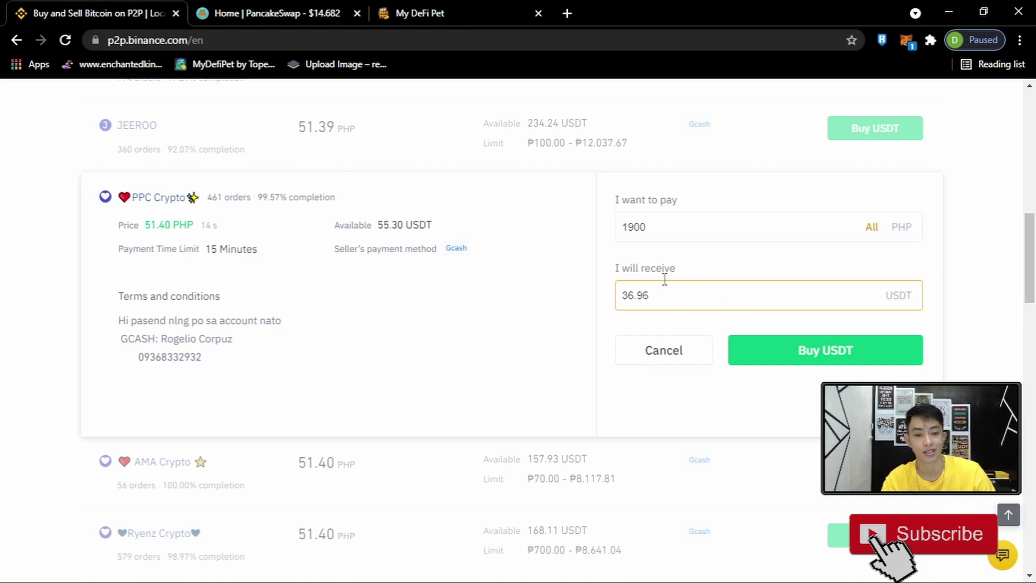
{"action": "left_click", "coordinate": [808, 356]}
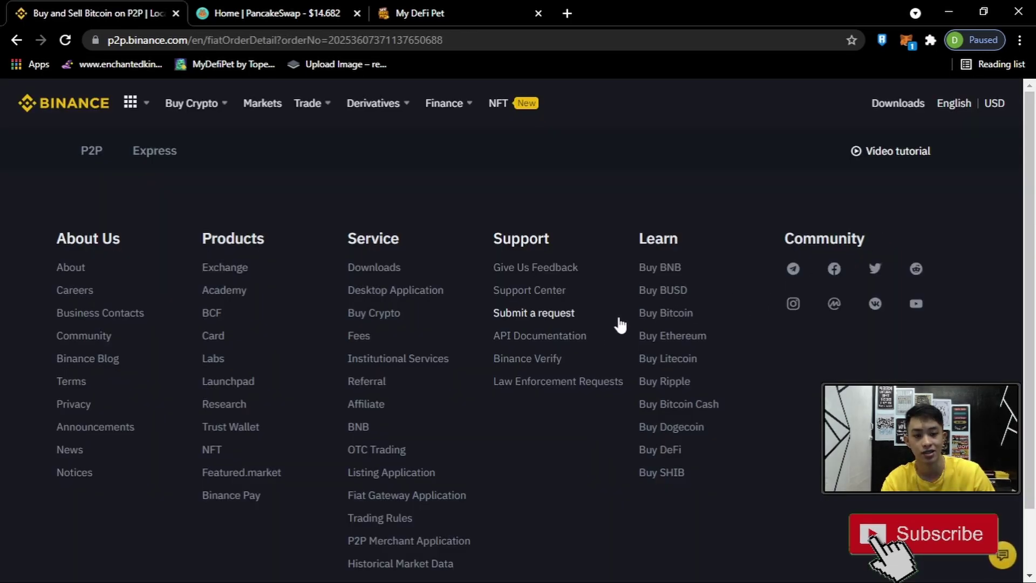
{"action": "scroll", "coordinate": [572, 365], "scroll_direction": "down", "scroll_amount": 2}
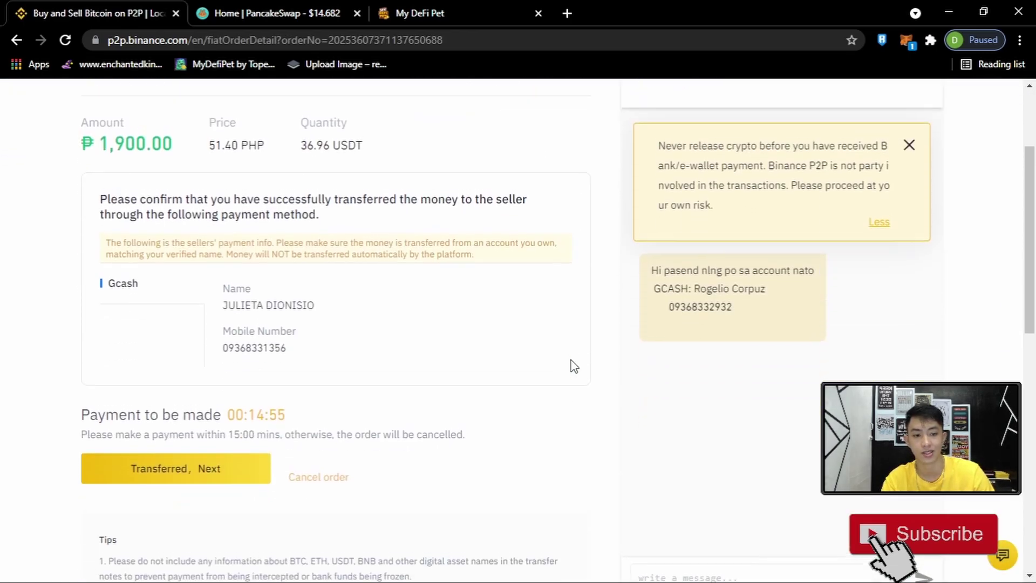
{"action": "scroll", "coordinate": [572, 365], "scroll_direction": "up", "scroll_amount": 1}
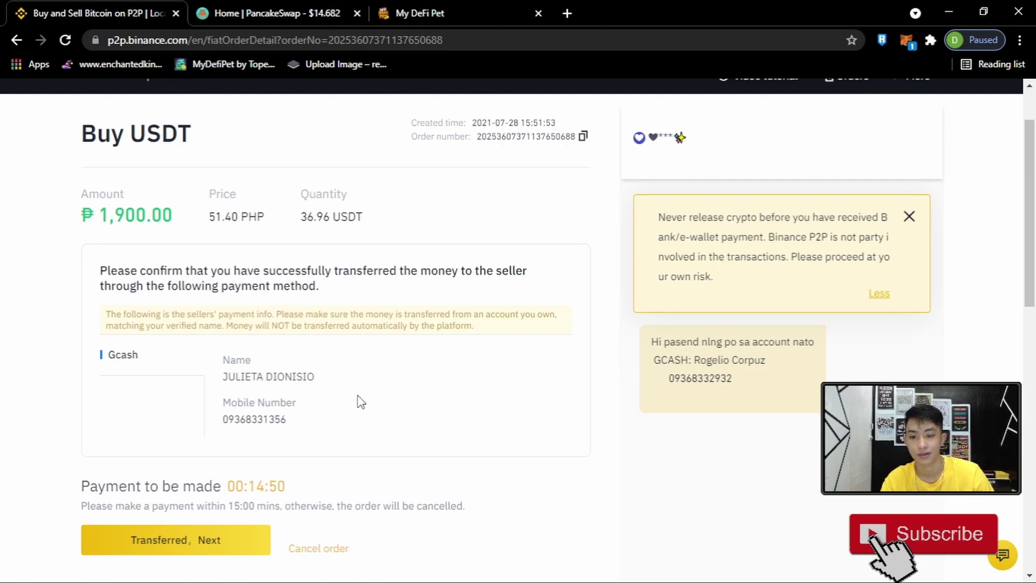
{"action": "scroll", "coordinate": [360, 402], "scroll_direction": "down", "scroll_amount": 1}
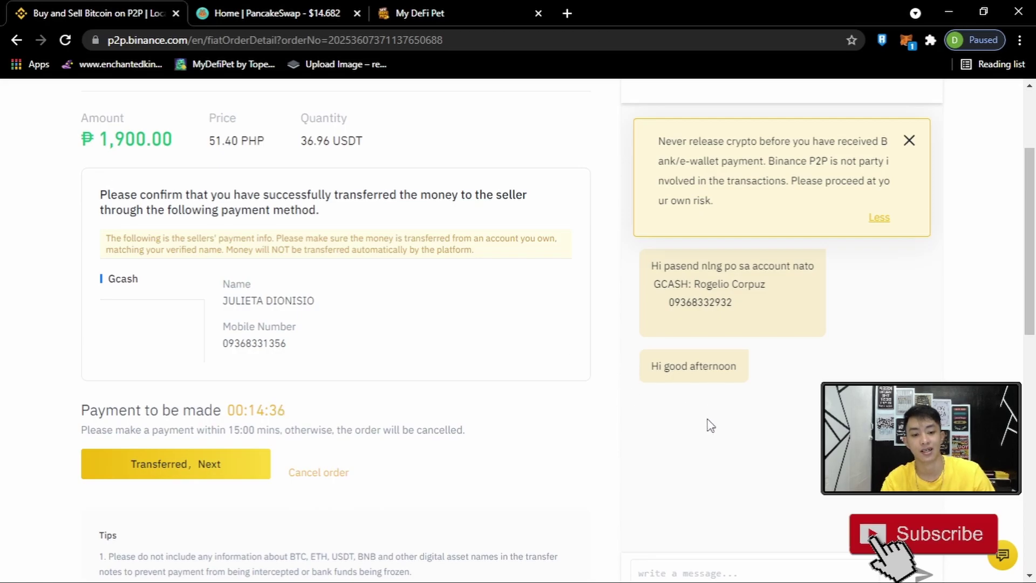
{"action": "scroll", "coordinate": [707, 421], "scroll_direction": "down", "scroll_amount": 2}
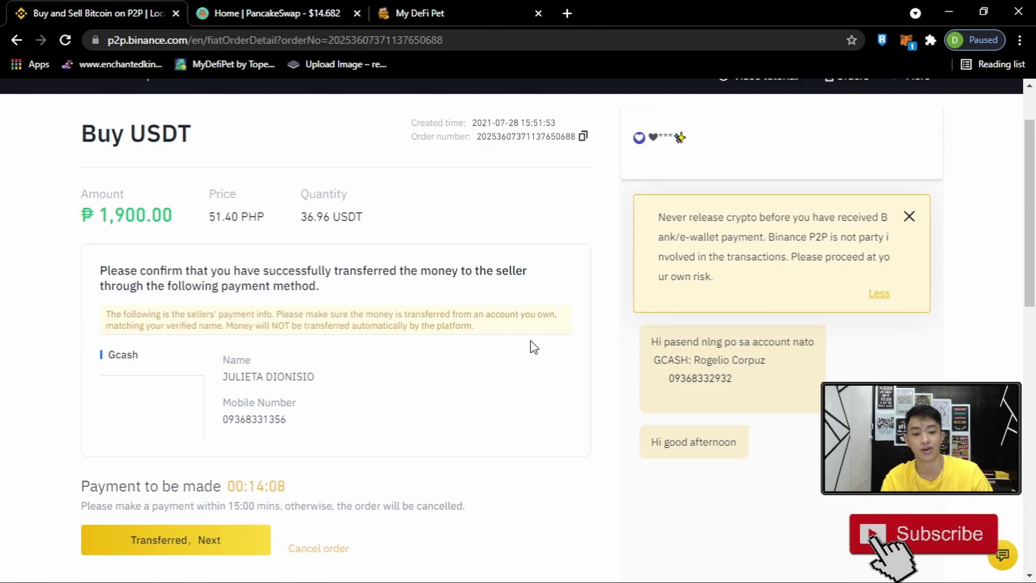
{"action": "scroll", "coordinate": [532, 347], "scroll_direction": "down", "scroll_amount": 4}
{"action": "scroll", "coordinate": [479, 333], "scroll_direction": "up", "scroll_amount": 1}
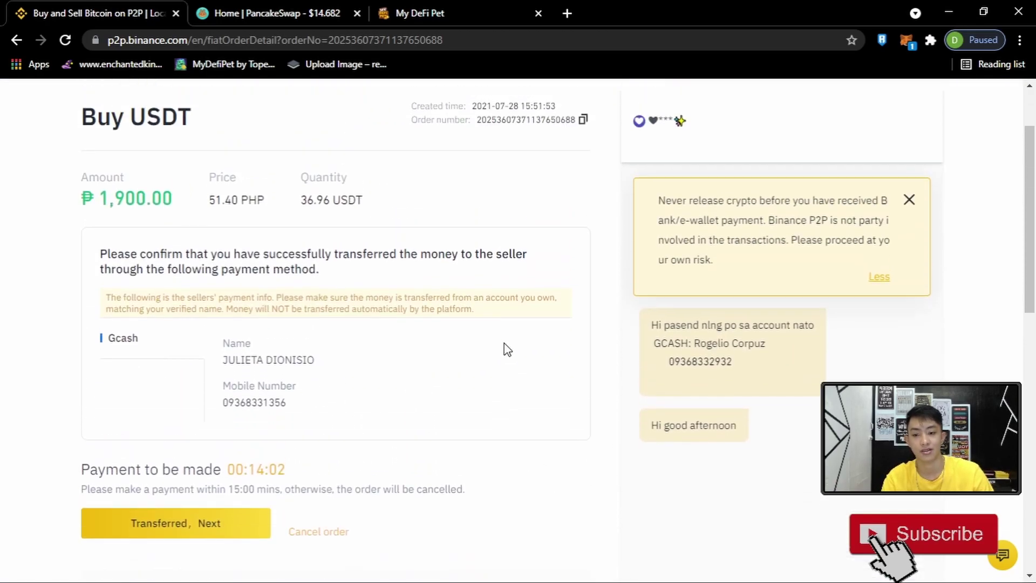
{"action": "scroll", "coordinate": [504, 347], "scroll_direction": "up", "scroll_amount": 1}
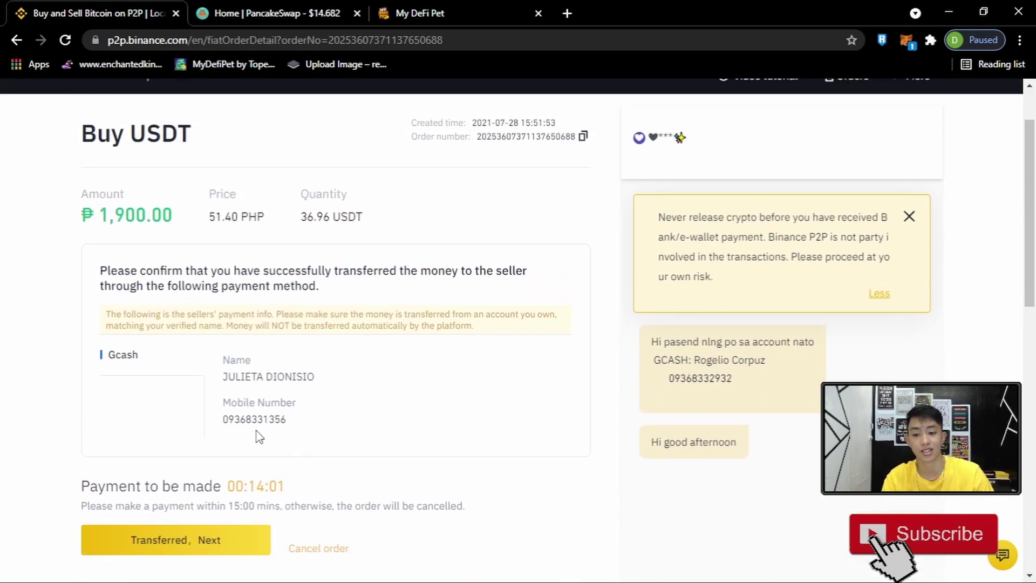
{"action": "scroll", "coordinate": [474, 419], "scroll_direction": "down", "scroll_amount": 1}
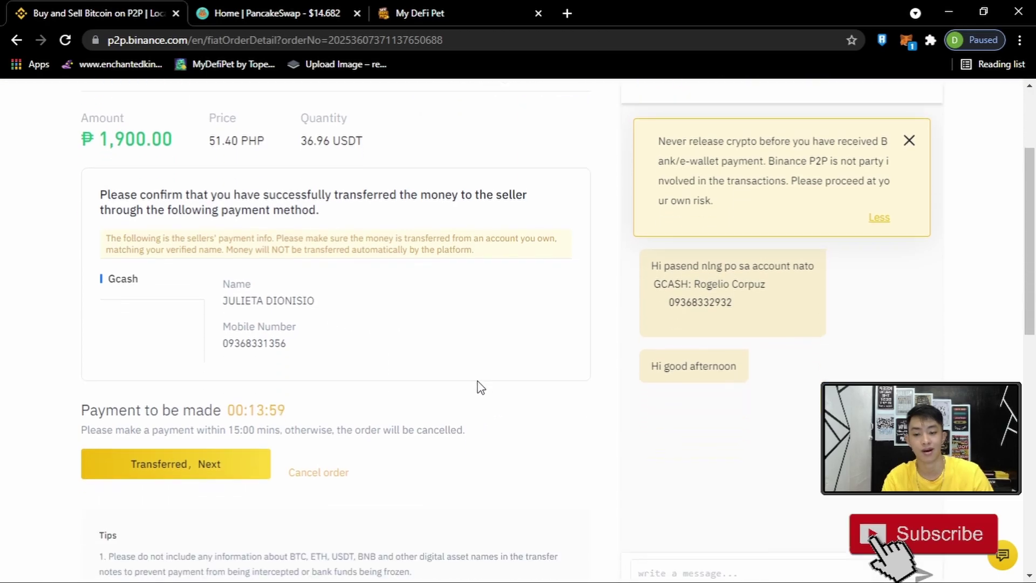
{"action": "scroll", "coordinate": [477, 386], "scroll_direction": "down", "scroll_amount": 1}
{"action": "scroll", "coordinate": [489, 376], "scroll_direction": "up", "scroll_amount": 2}
{"action": "scroll", "coordinate": [489, 376], "scroll_direction": "up", "scroll_amount": 1}
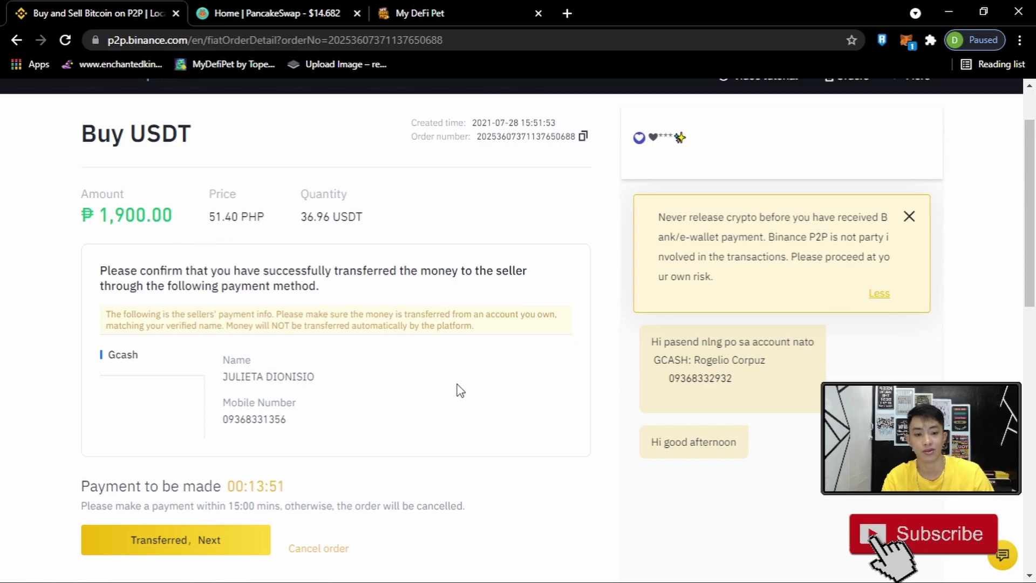
{"action": "scroll", "coordinate": [545, 452], "scroll_direction": "down", "scroll_amount": 1}
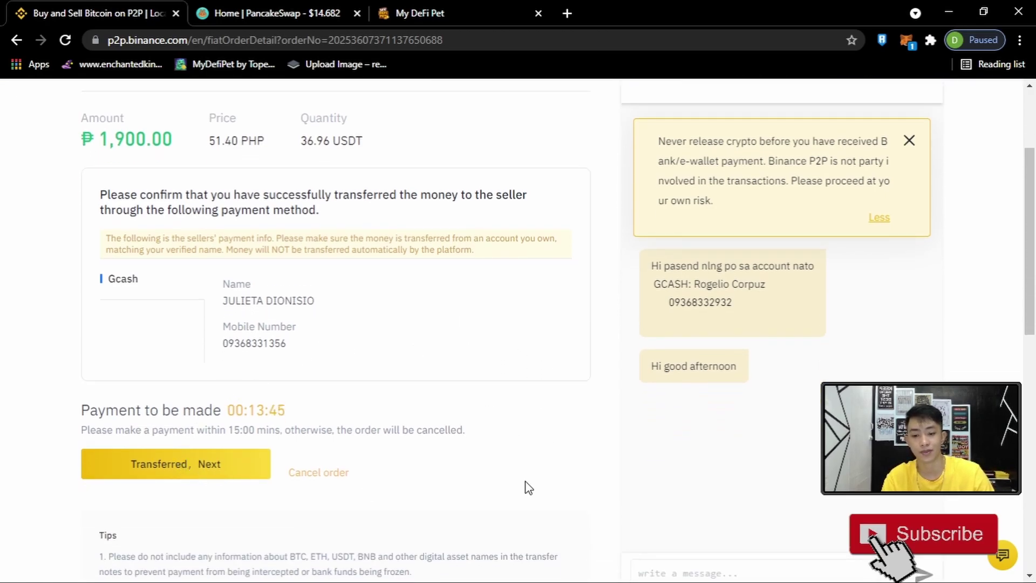
{"action": "scroll", "coordinate": [717, 504], "scroll_direction": "down", "scroll_amount": 1}
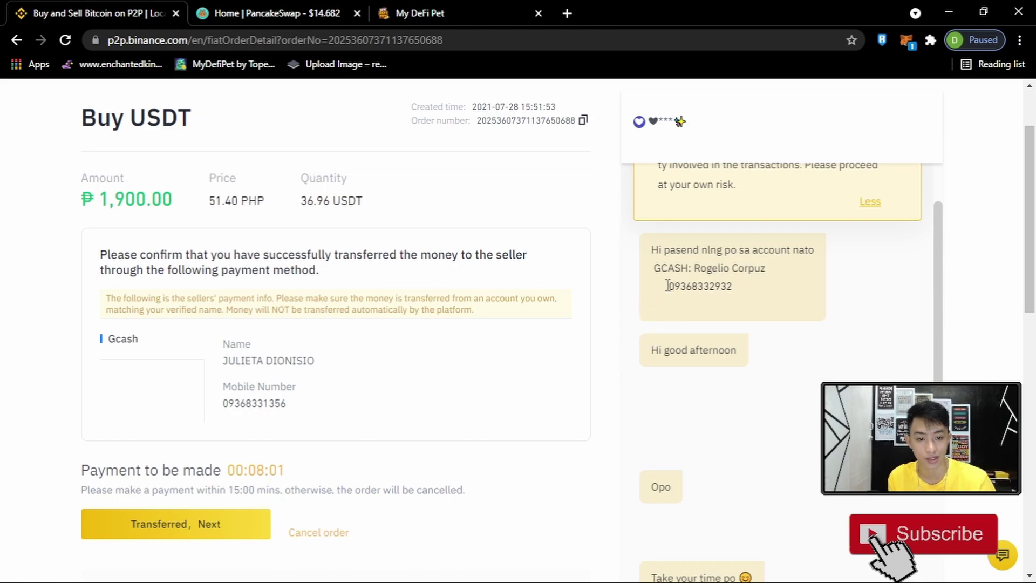
- Report the payment as transferred and confirm it in the Confirm Successful Payment dialog
{"action": "scroll", "coordinate": [601, 306], "scroll_direction": "up", "scroll_amount": 2}
{"action": "scroll", "coordinate": [599, 306], "scroll_direction": "down", "scroll_amount": 2}
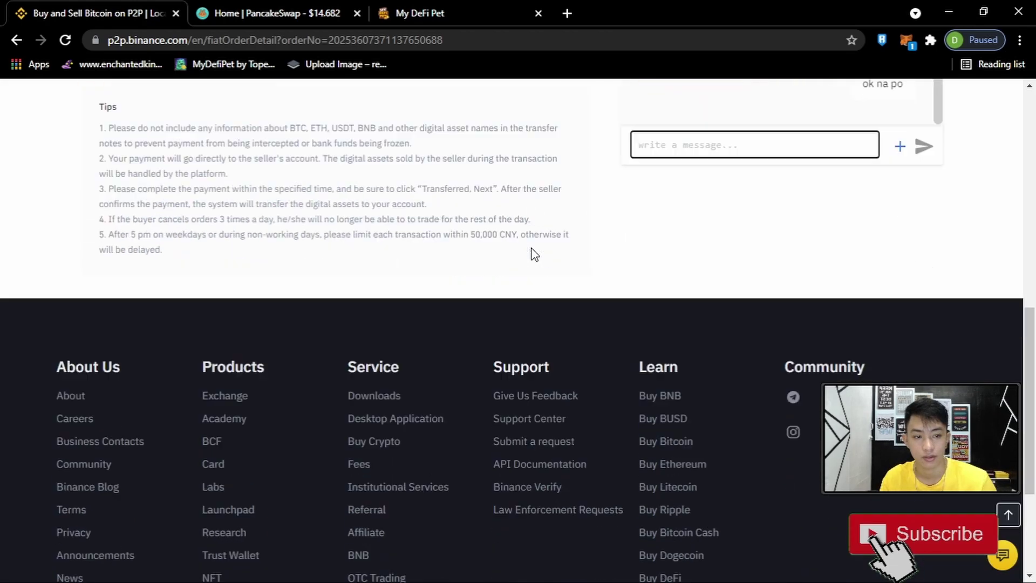
{"action": "scroll", "coordinate": [529, 252], "scroll_direction": "up", "scroll_amount": 3}
{"action": "scroll", "coordinate": [532, 251], "scroll_direction": "up", "scroll_amount": 4}
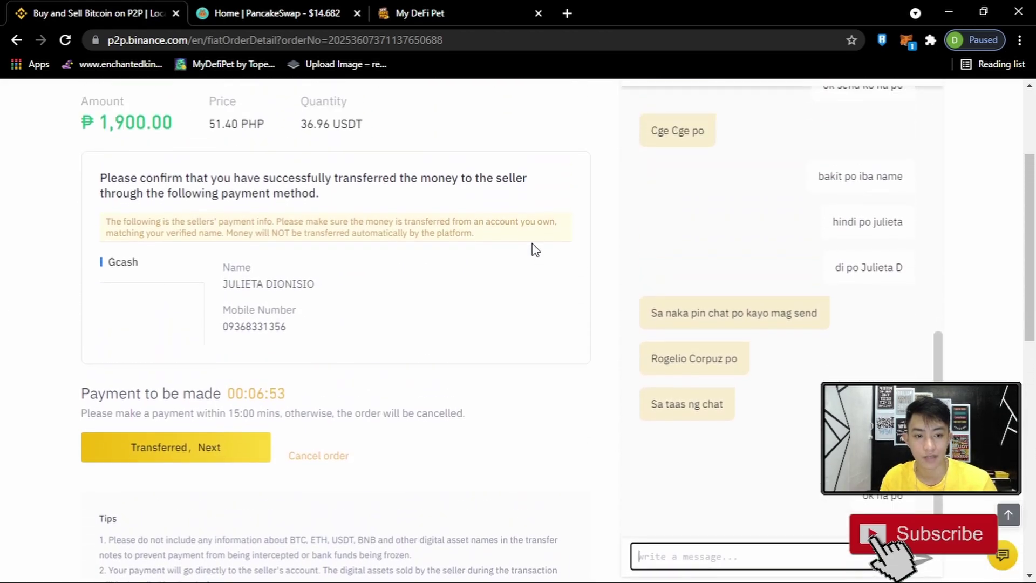
{"action": "scroll", "coordinate": [534, 251], "scroll_direction": "up", "scroll_amount": 3}
{"action": "scroll", "coordinate": [534, 250], "scroll_direction": "down", "scroll_amount": 5}
{"action": "scroll", "coordinate": [535, 250], "scroll_direction": "down", "scroll_amount": 2}
{"action": "scroll", "coordinate": [537, 259], "scroll_direction": "up", "scroll_amount": 4}
{"action": "scroll", "coordinate": [542, 257], "scroll_direction": "down", "scroll_amount": 3}
{"action": "scroll", "coordinate": [545, 262], "scroll_direction": "up", "scroll_amount": 3}
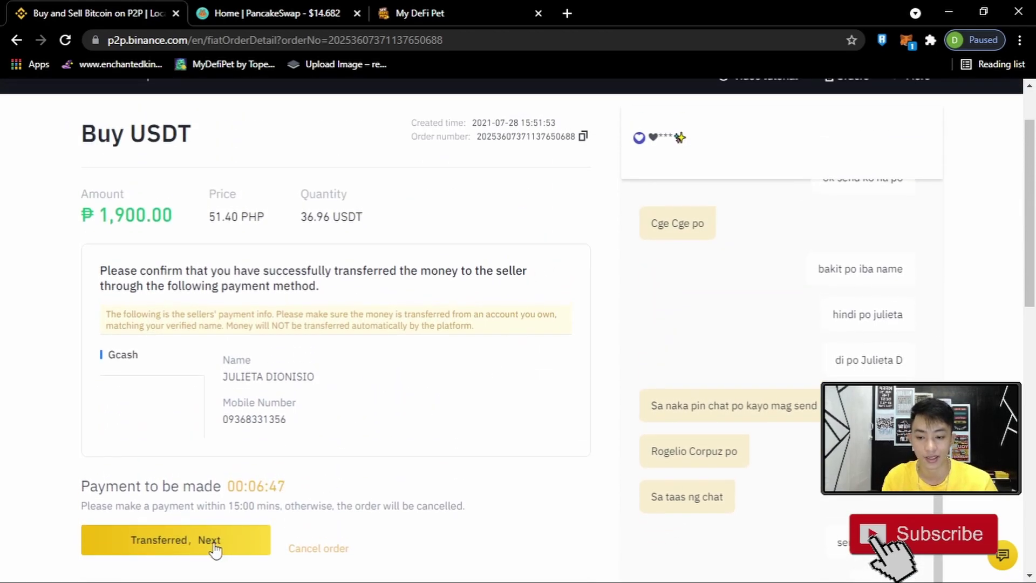
{"action": "left_click", "coordinate": [215, 541]}
{"action": "scroll", "coordinate": [540, 491], "scroll_direction": "down", "scroll_amount": 2}
{"action": "left_click", "coordinate": [628, 482]}
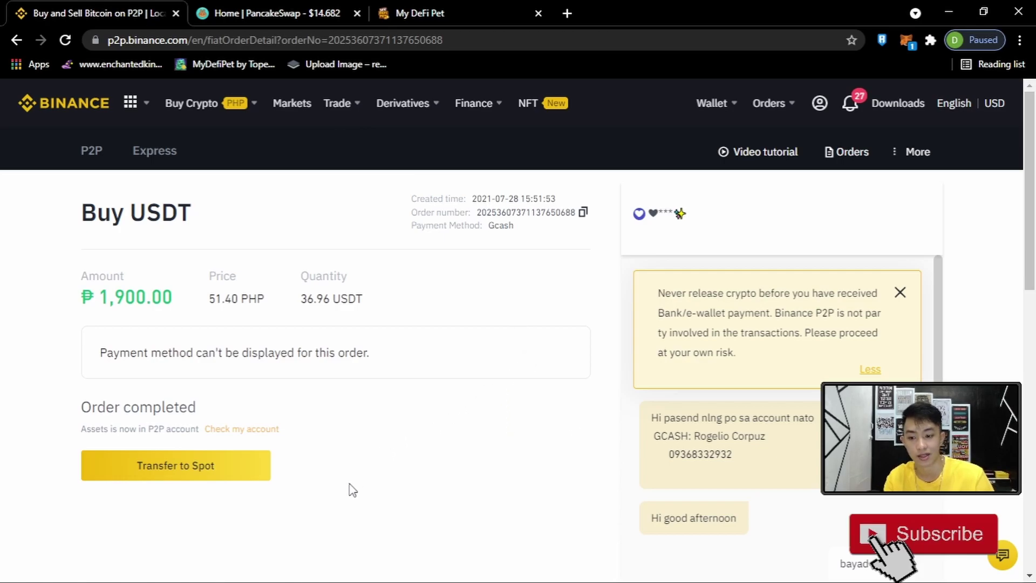
- Transfer the full 36.96 USDT (MAX) from the P2P wallet to Fiat and Spot
{"action": "left_click", "coordinate": [195, 470]}
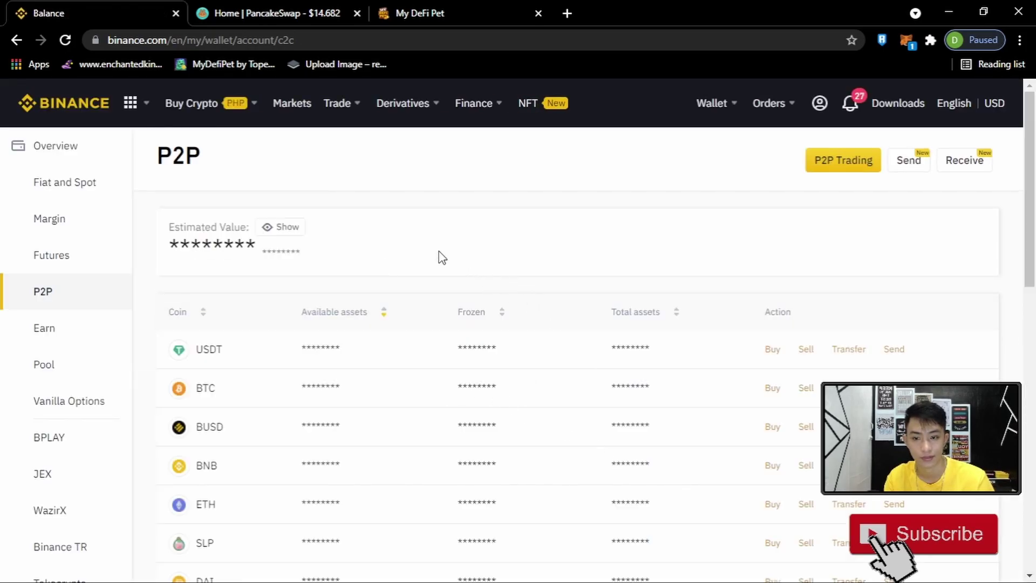
{"action": "scroll", "coordinate": [593, 248], "scroll_direction": "down", "scroll_amount": 3}
{"action": "scroll", "coordinate": [421, 249], "scroll_direction": "up", "scroll_amount": 3}
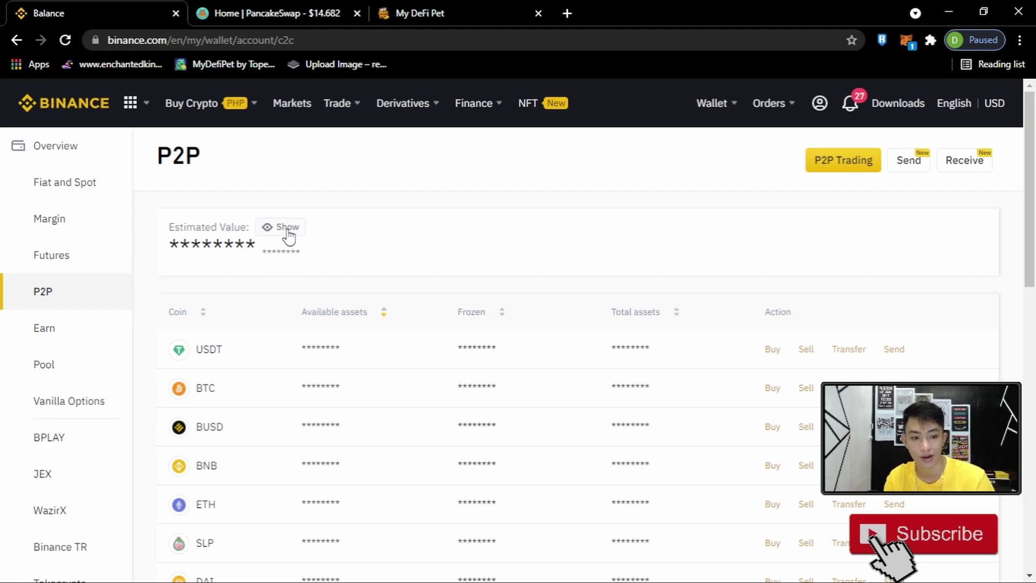
{"action": "left_click", "coordinate": [287, 227]}
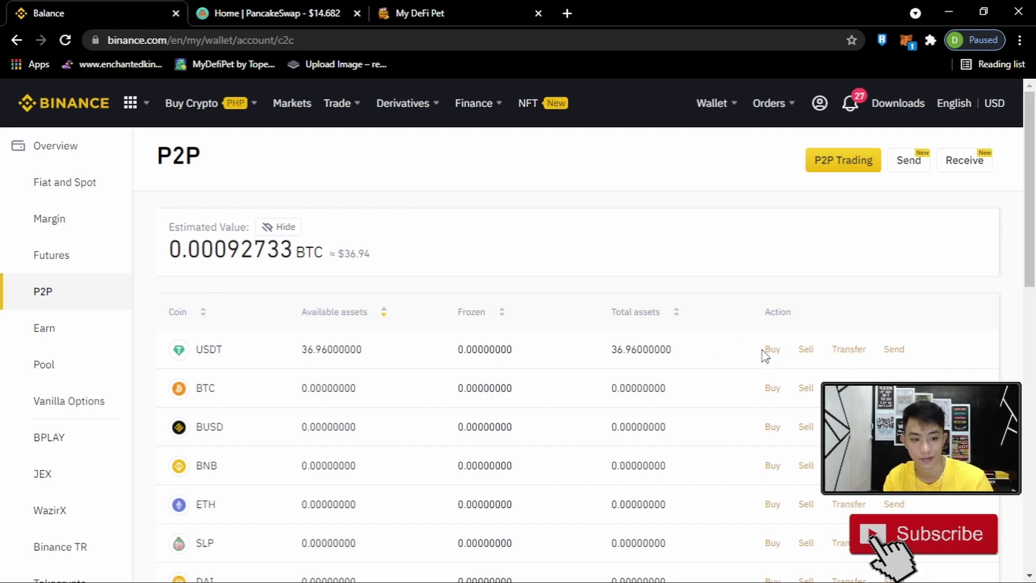
{"action": "left_click", "coordinate": [859, 352]}
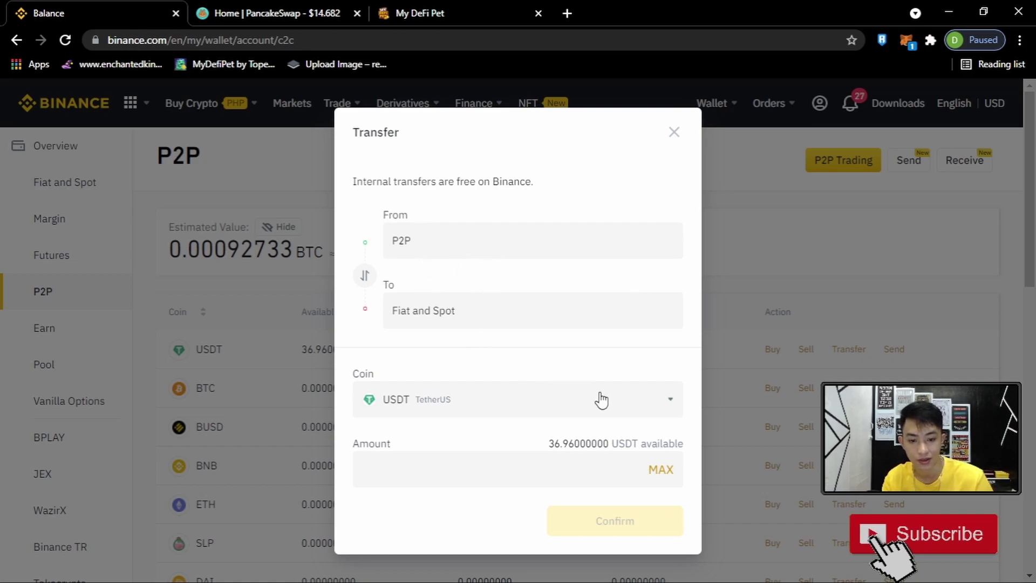
{"action": "left_click", "coordinate": [662, 471]}
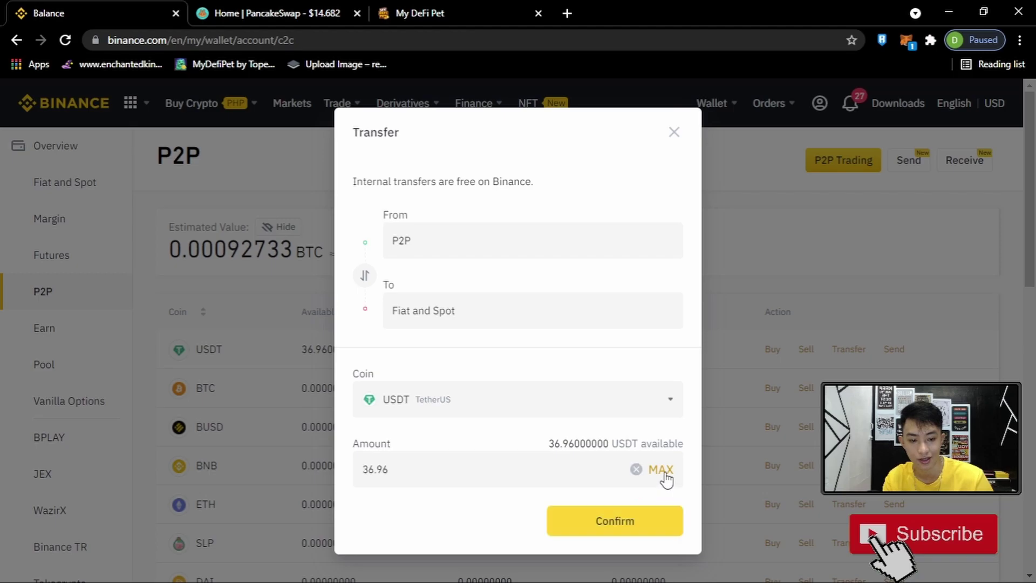
{"action": "left_click", "coordinate": [628, 529]}
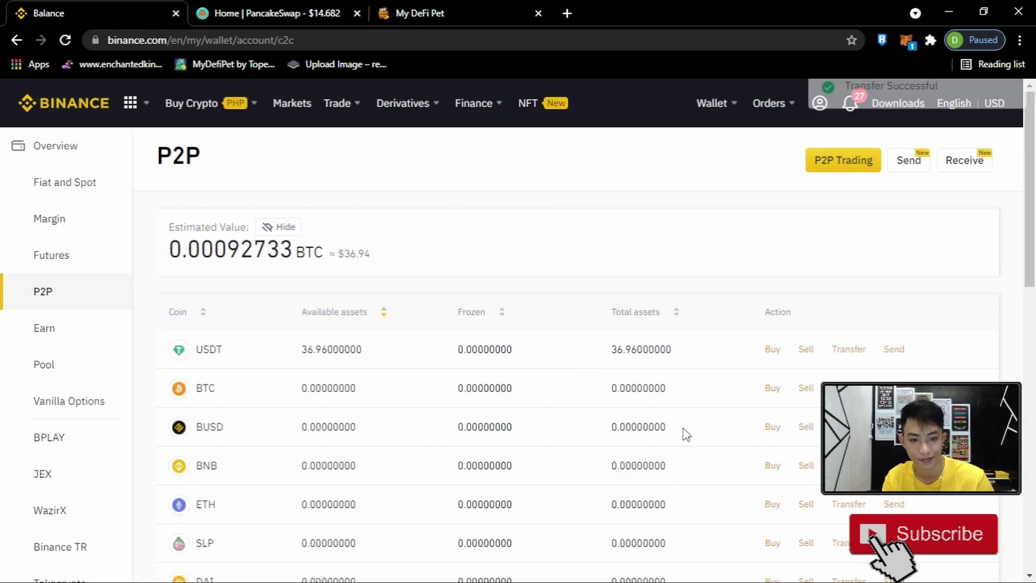
{"action": "mouse_move", "coordinate": [718, 110]}
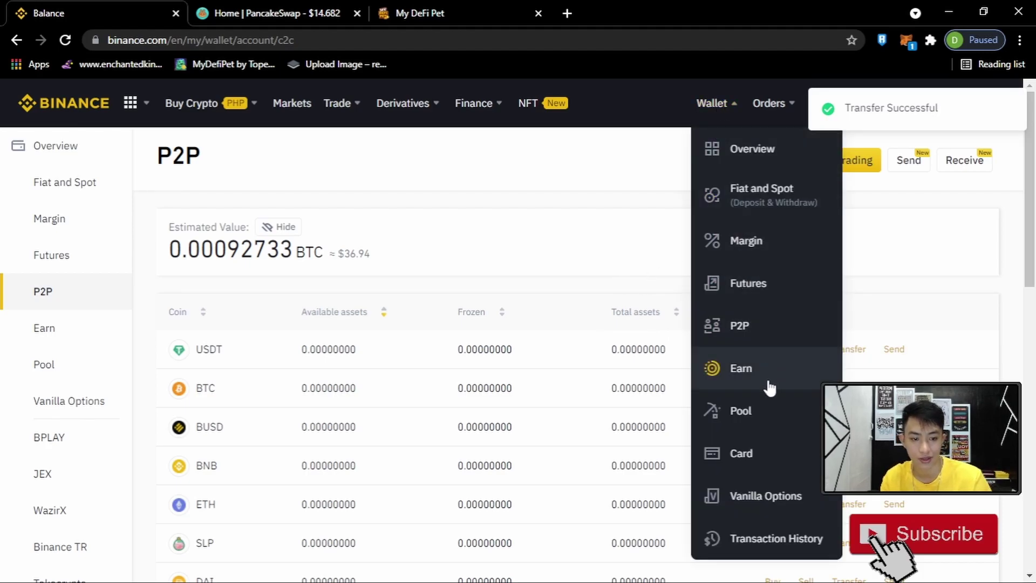
- Go to the Fiat and Spot wallet and start Convert on the USDT row
{"action": "left_click", "coordinate": [744, 196]}
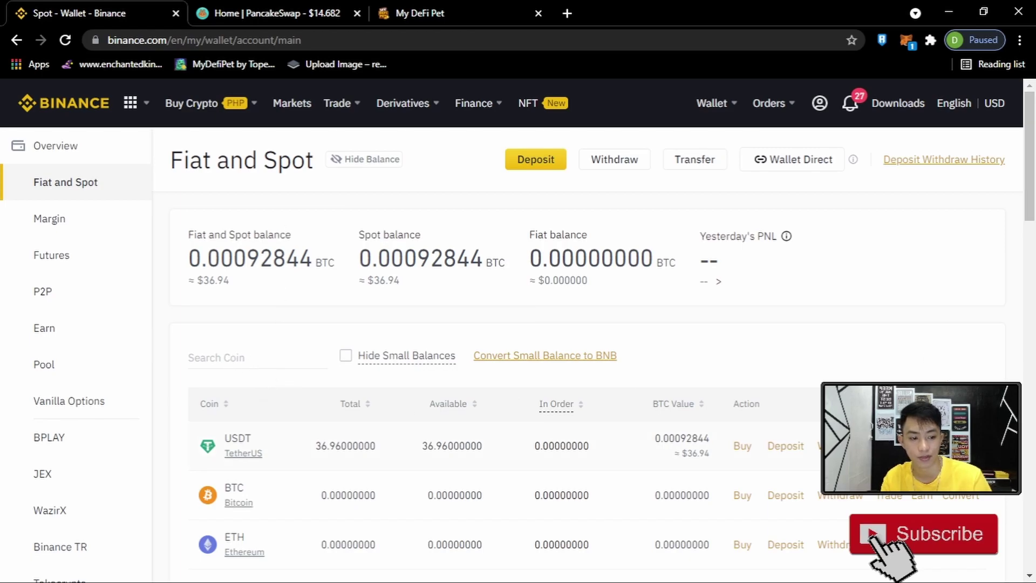
{"action": "left_click", "coordinate": [961, 445]}
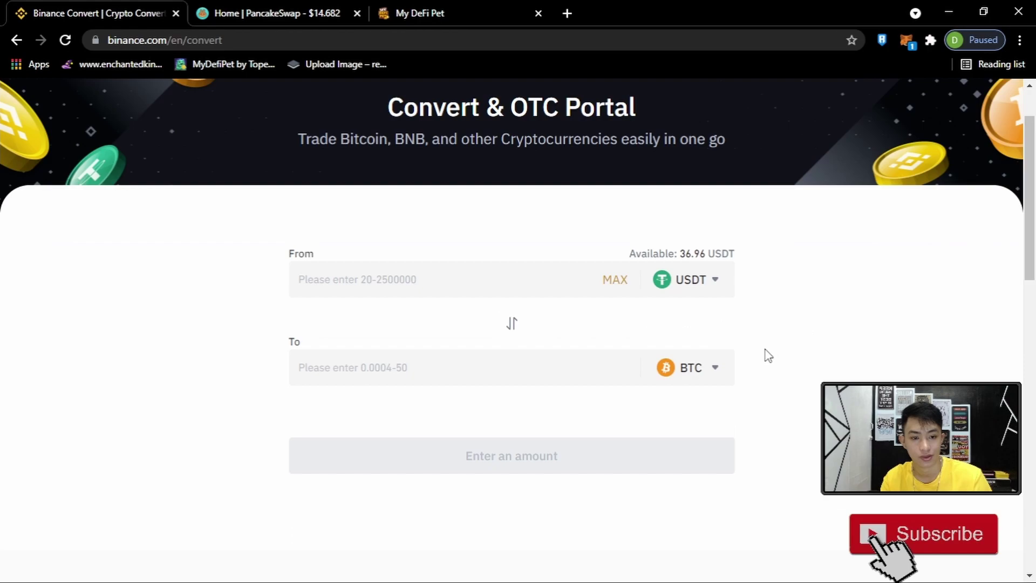
- Preview converting the whole 36.96 USDT balance into BNB
{"action": "left_click", "coordinate": [710, 368]}
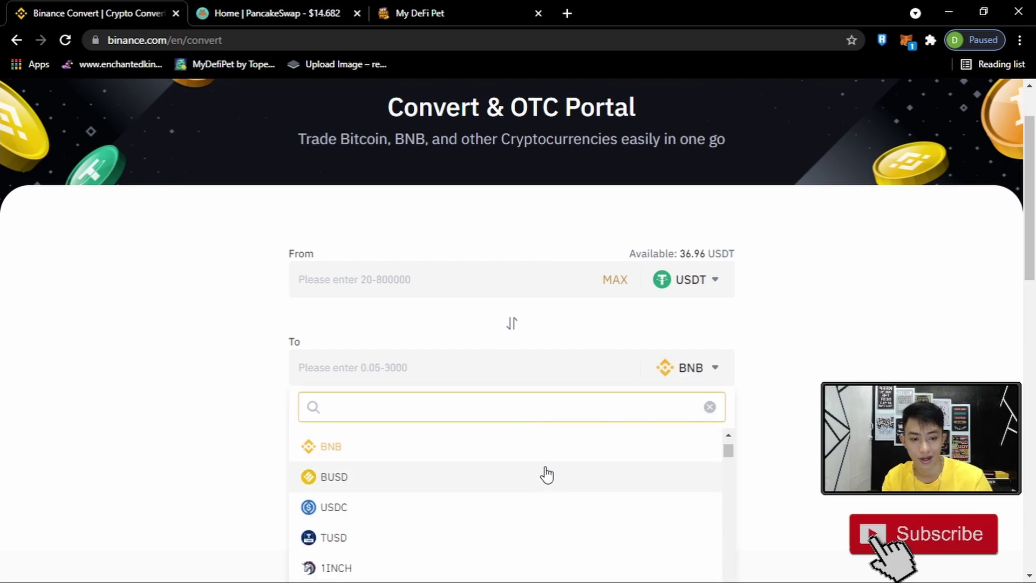
{"action": "scroll", "coordinate": [548, 475], "scroll_direction": "down", "scroll_amount": 1}
{"action": "scroll", "coordinate": [501, 462], "scroll_direction": "up", "scroll_amount": 2}
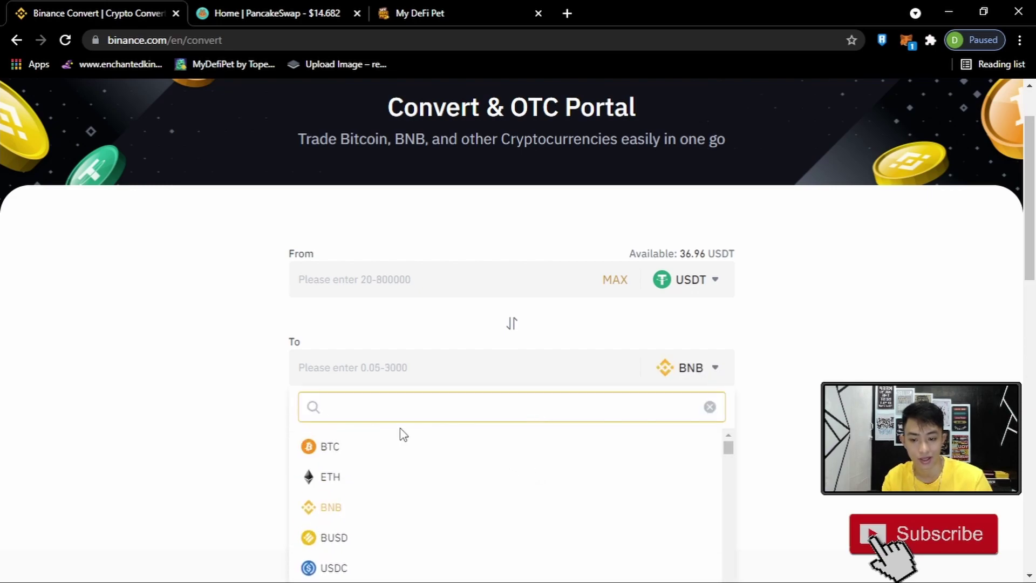
{"action": "scroll", "coordinate": [361, 523], "scroll_direction": "down", "scroll_amount": 1}
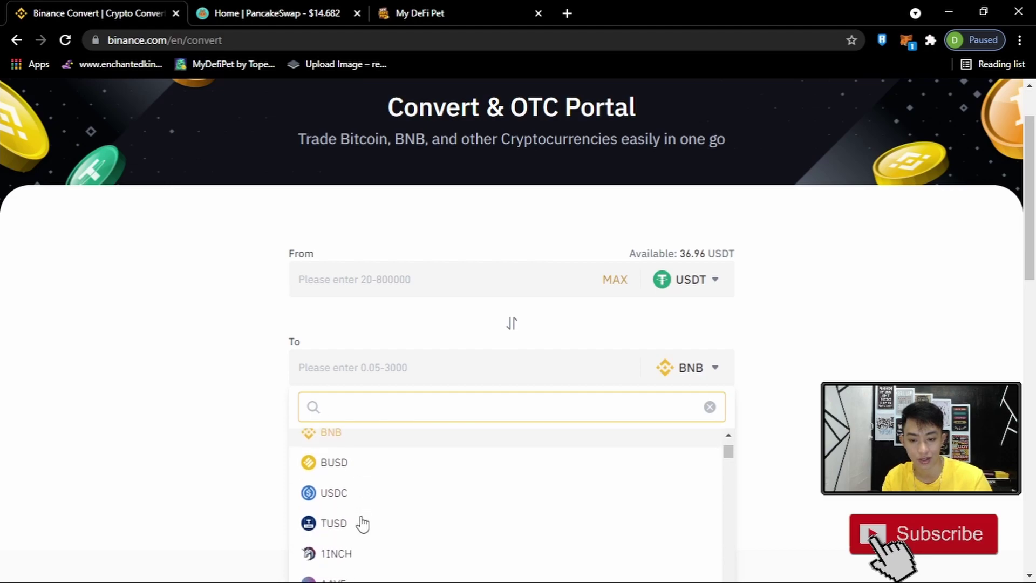
{"action": "left_click", "coordinate": [337, 437]}
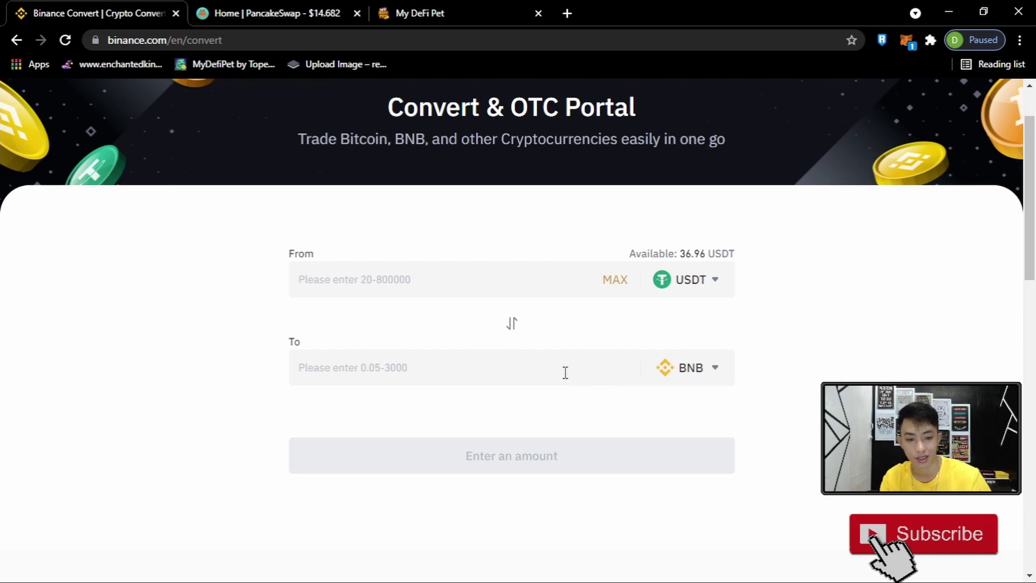
{"action": "left_click", "coordinate": [615, 283]}
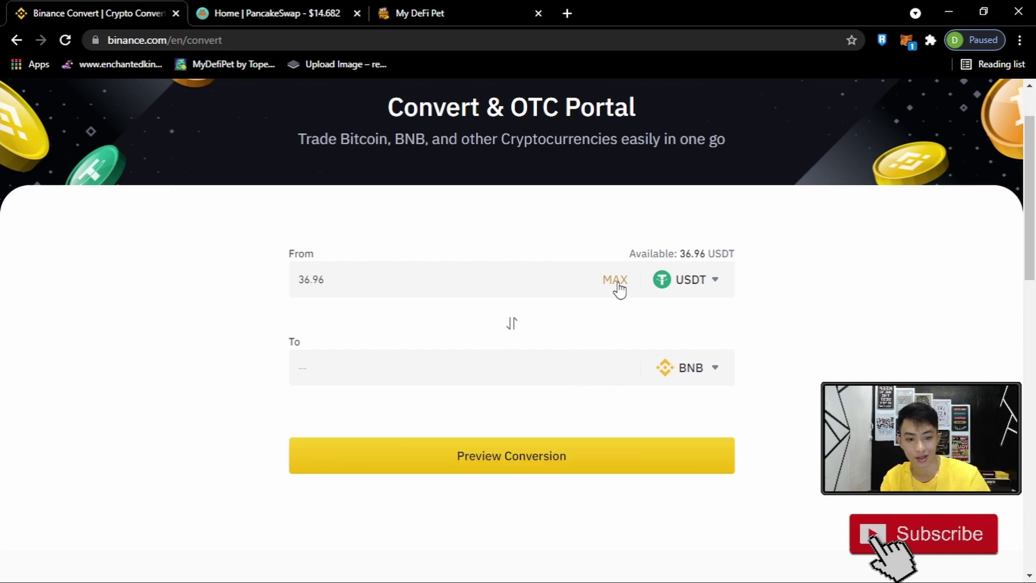
{"action": "left_click", "coordinate": [518, 459]}
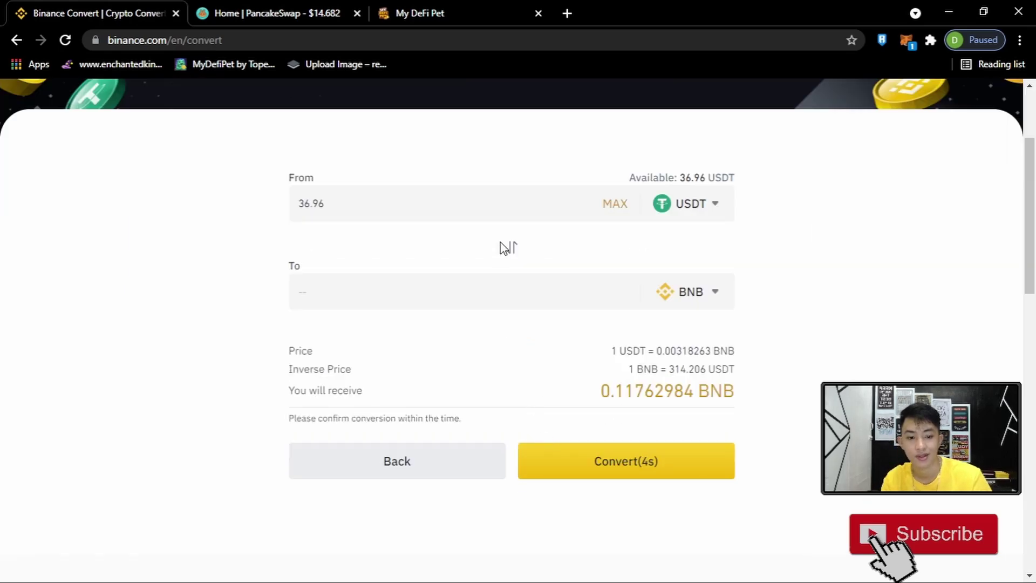
- Confirm the conversion to 0.11762984 BNB and check its order status
{"action": "scroll", "coordinate": [499, 322], "scroll_direction": "up", "scroll_amount": 1}
{"action": "scroll", "coordinate": [499, 324], "scroll_direction": "down", "scroll_amount": 1}
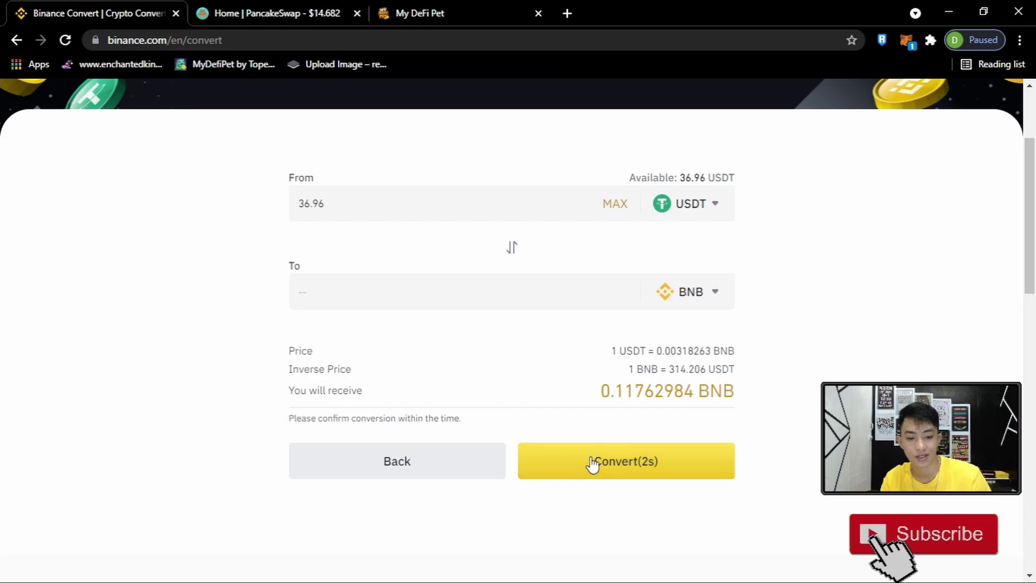
{"action": "left_click", "coordinate": [593, 463]}
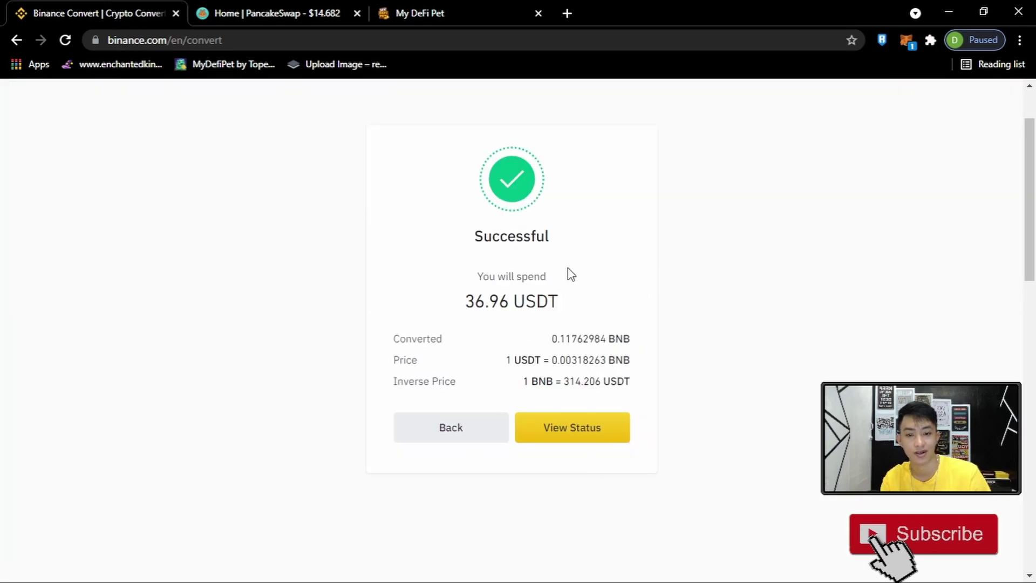
{"action": "left_click", "coordinate": [564, 438]}
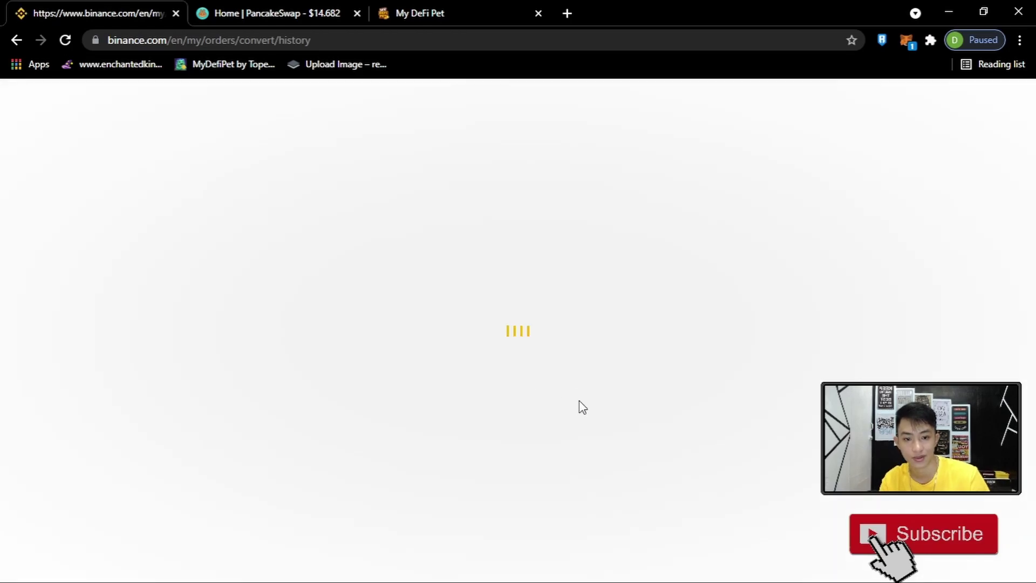
{"action": "key", "text": "alt+Left"}
{"action": "mouse_move", "coordinate": [708, 114]}
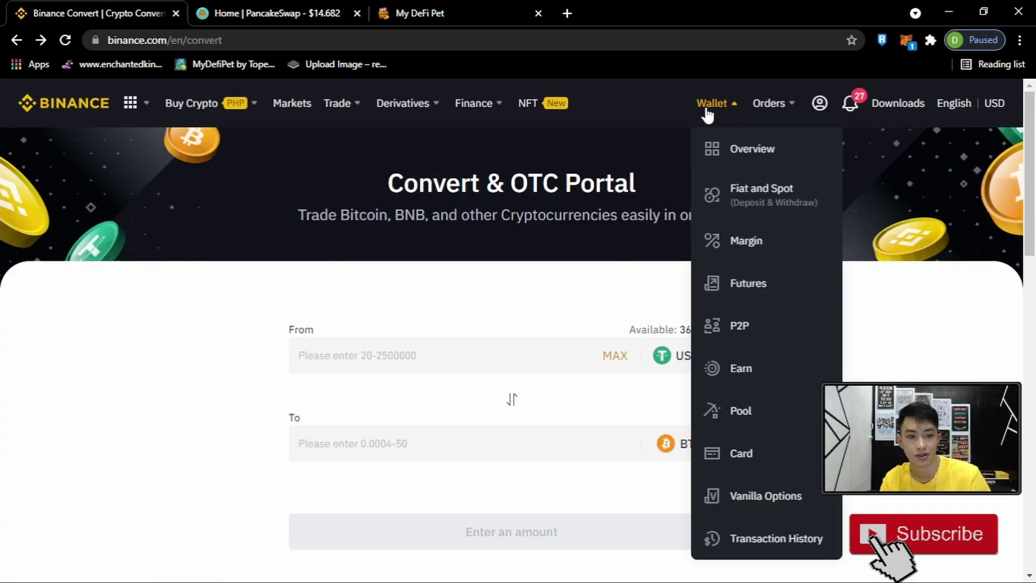
- Open the BNB withdrawal form from the Fiat and Spot wallet, then go to MetaMask
{"action": "left_click", "coordinate": [758, 209]}
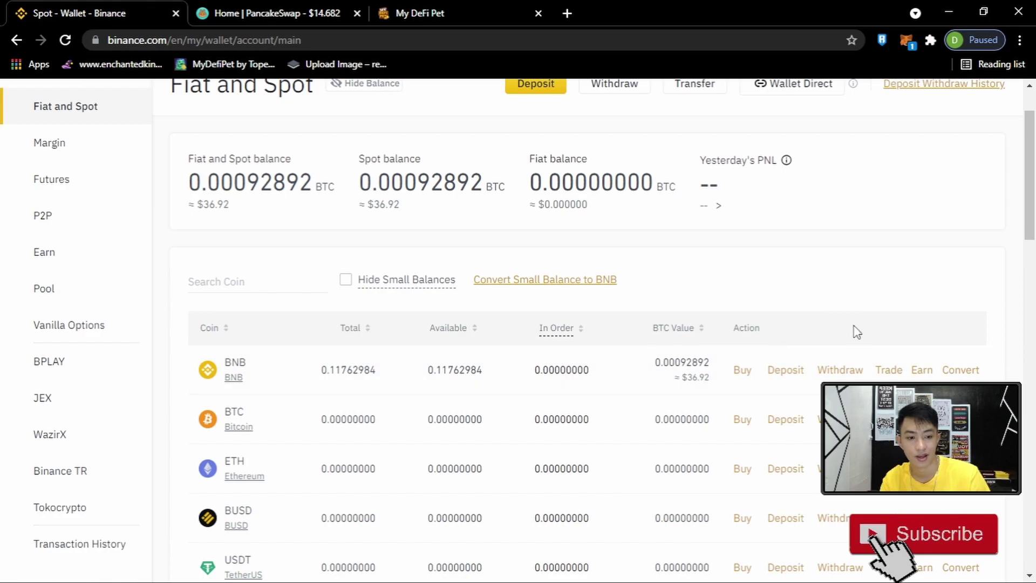
{"action": "scroll", "coordinate": [844, 330], "scroll_direction": "up", "scroll_amount": 2}
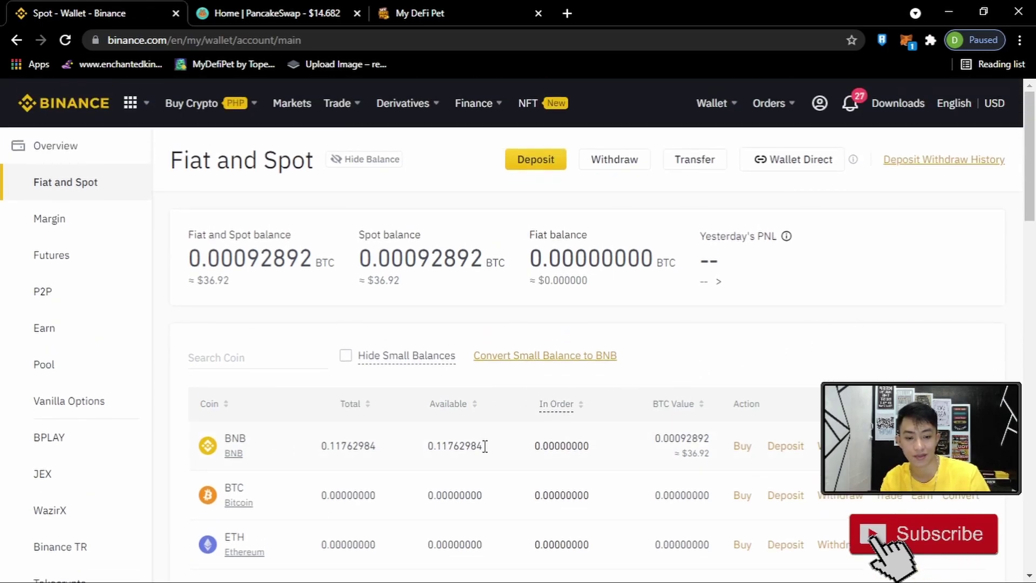
{"action": "left_click", "coordinate": [831, 446]}
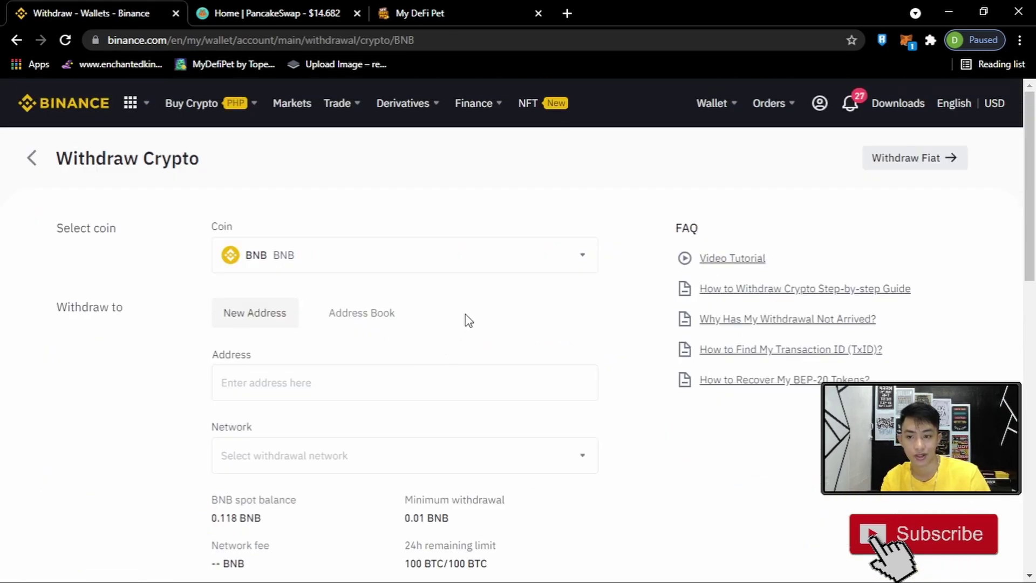
{"action": "left_click", "coordinate": [439, 383]}
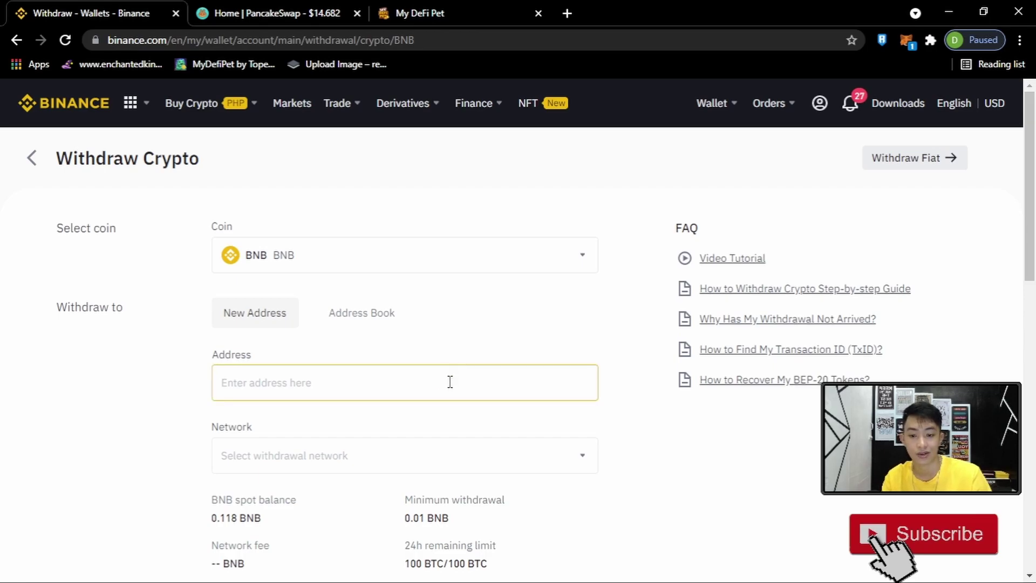
{"action": "left_click", "coordinate": [728, 355]}
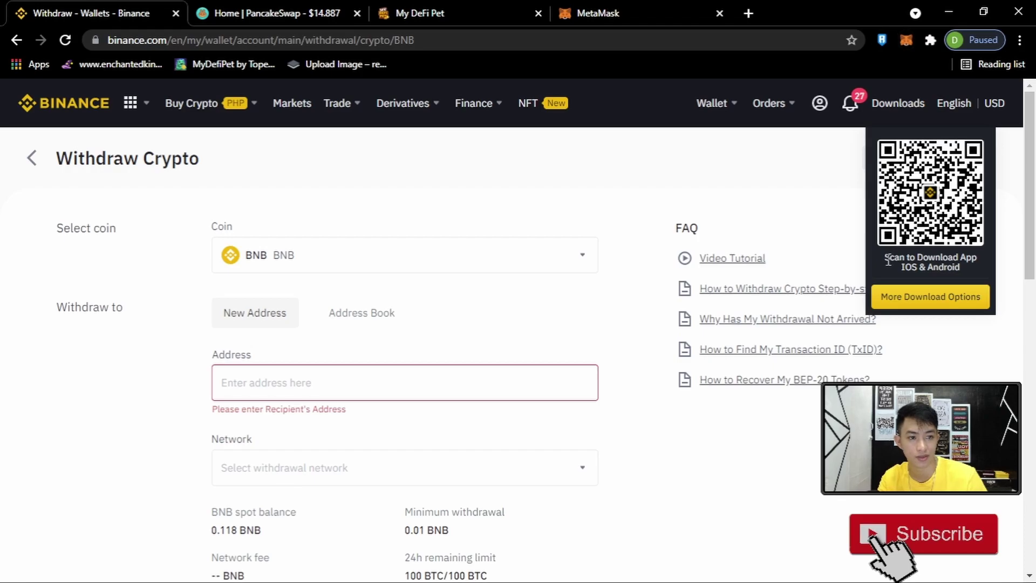
{"action": "left_click", "coordinate": [641, 3]}
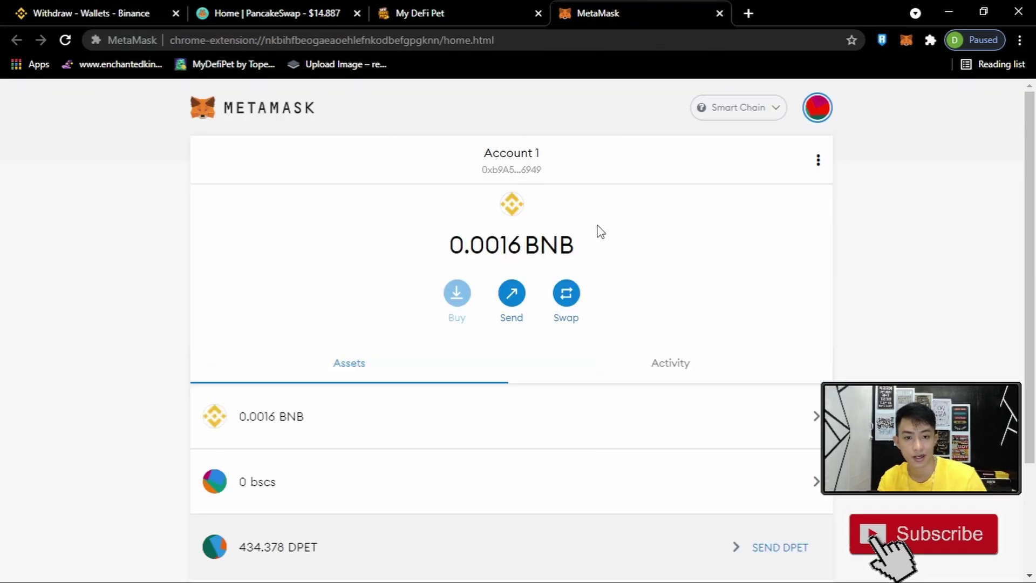
- Copy the MetaMask Account 1 address and return to the Binance BNB withdrawal page
{"action": "scroll", "coordinate": [670, 253], "scroll_direction": "down", "scroll_amount": 1}
{"action": "scroll", "coordinate": [665, 250], "scroll_direction": "up", "scroll_amount": 1}
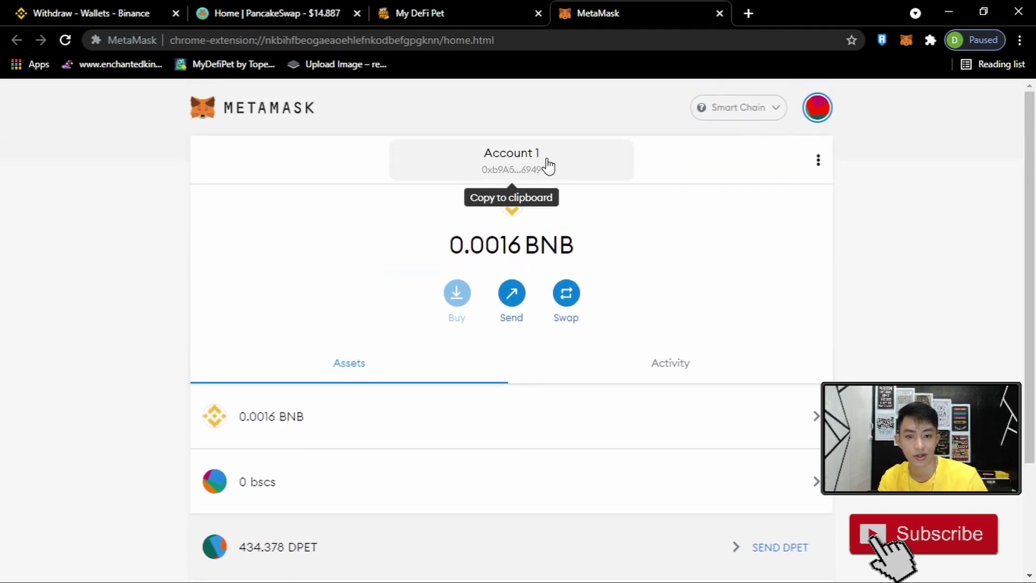
{"action": "left_click", "coordinate": [102, 2]}
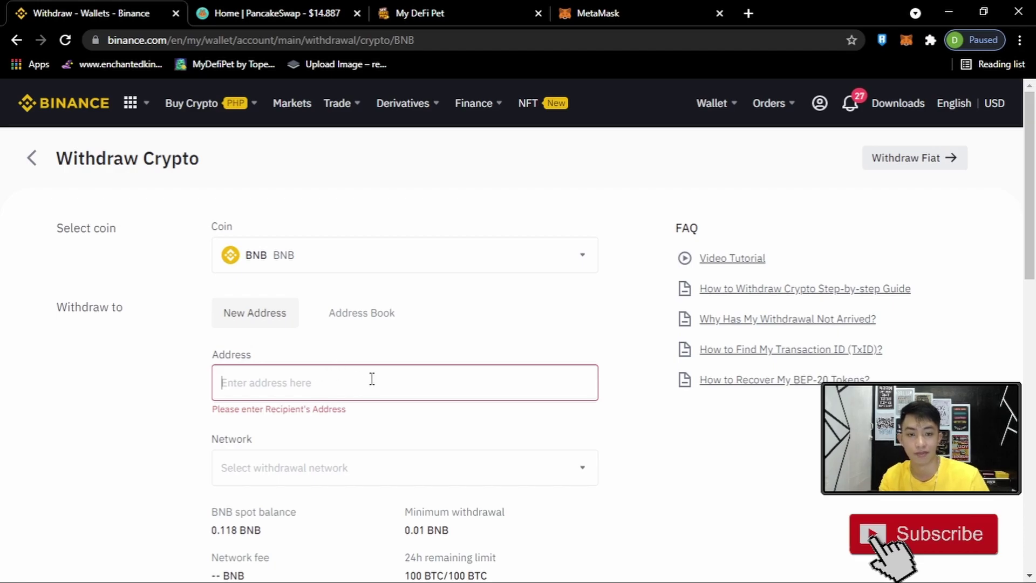
{"action": "left_click", "coordinate": [620, 2]}
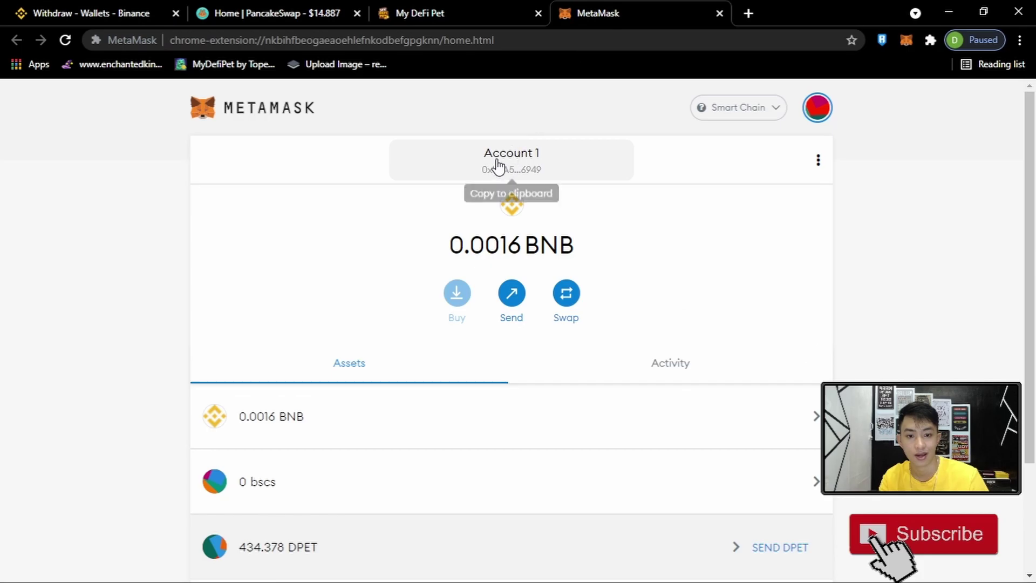
{"action": "left_click", "coordinate": [529, 164]}
{"action": "left_click", "coordinate": [67, 10]}
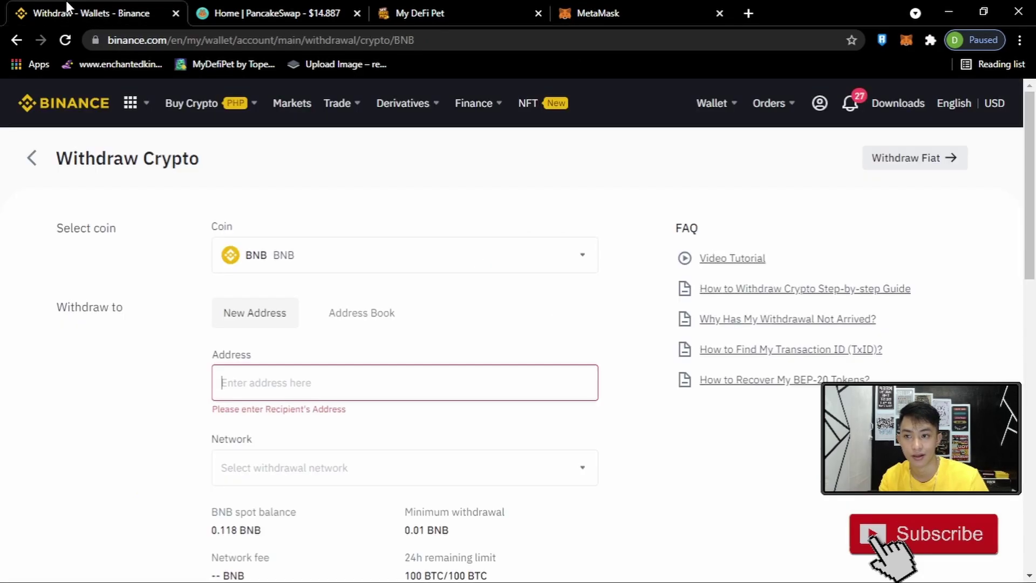
- Paste the MetaMask address as recipient and choose the BSC network, confirming the address supports it
{"action": "left_click", "coordinate": [342, 388]}
{"action": "key", "text": "ctrl+v"}
{"action": "scroll", "coordinate": [432, 388], "scroll_direction": "down", "scroll_amount": 3}
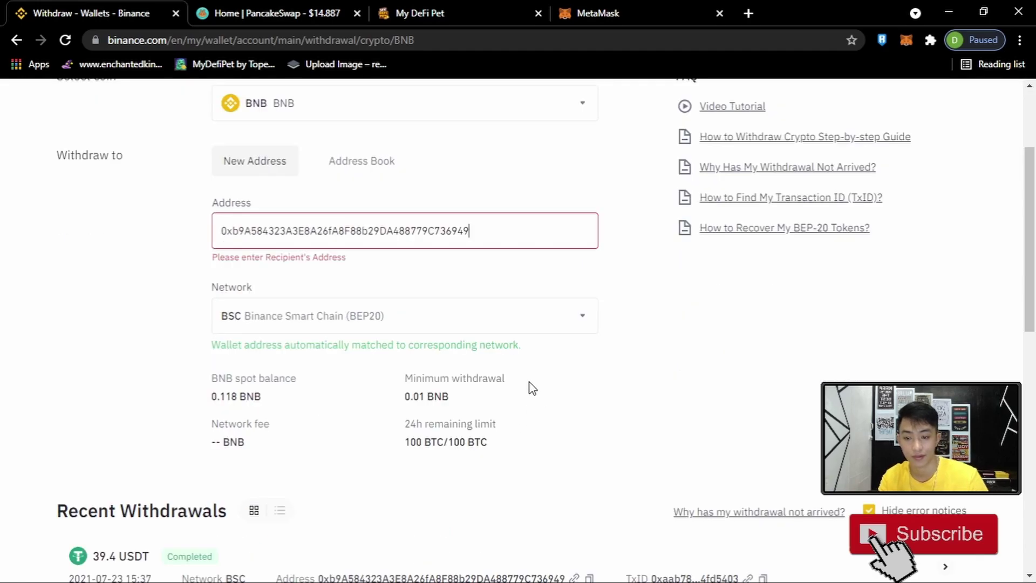
{"action": "left_click", "coordinate": [583, 320]}
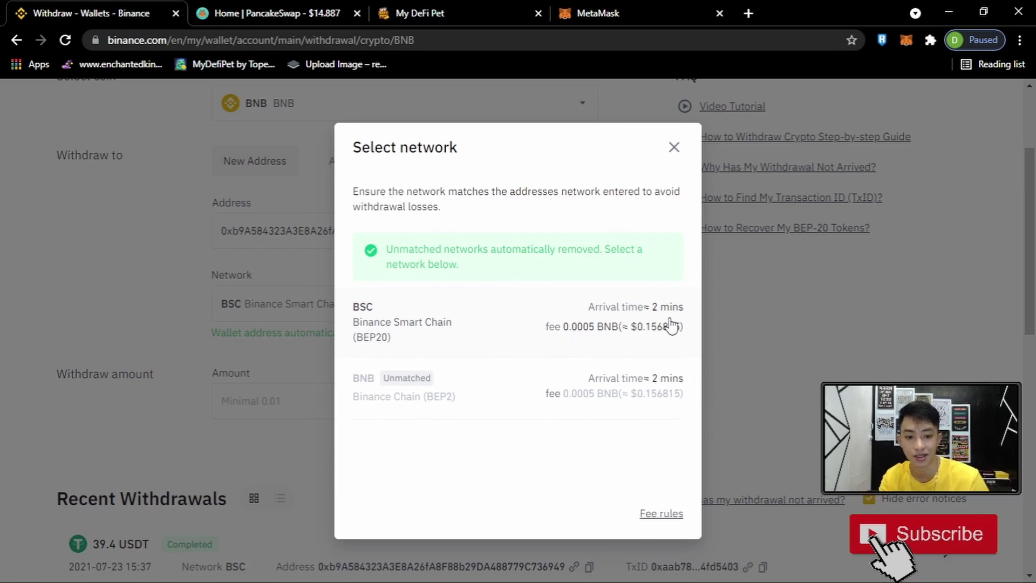
{"action": "left_click", "coordinate": [447, 331]}
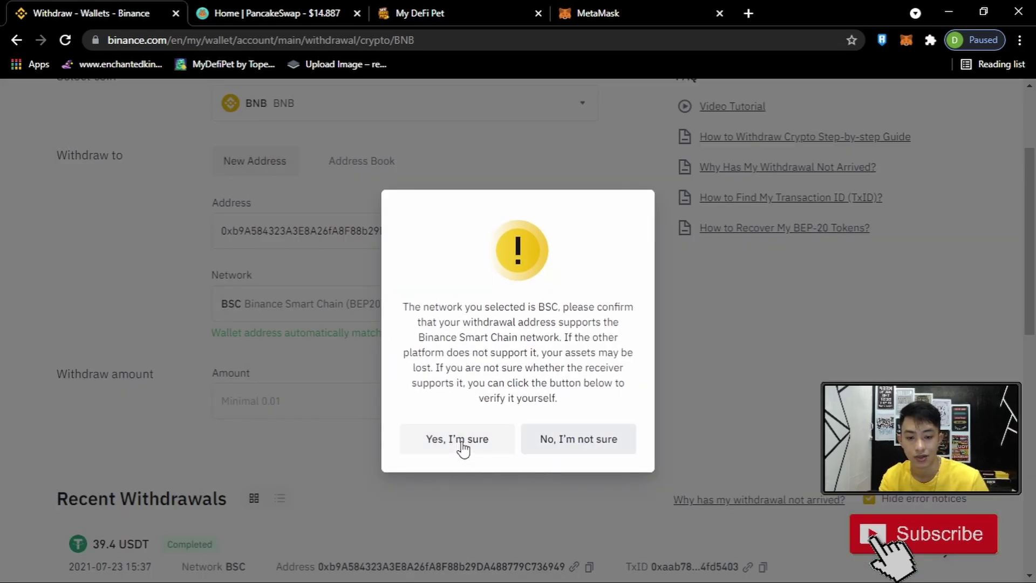
{"action": "left_click", "coordinate": [460, 439]}
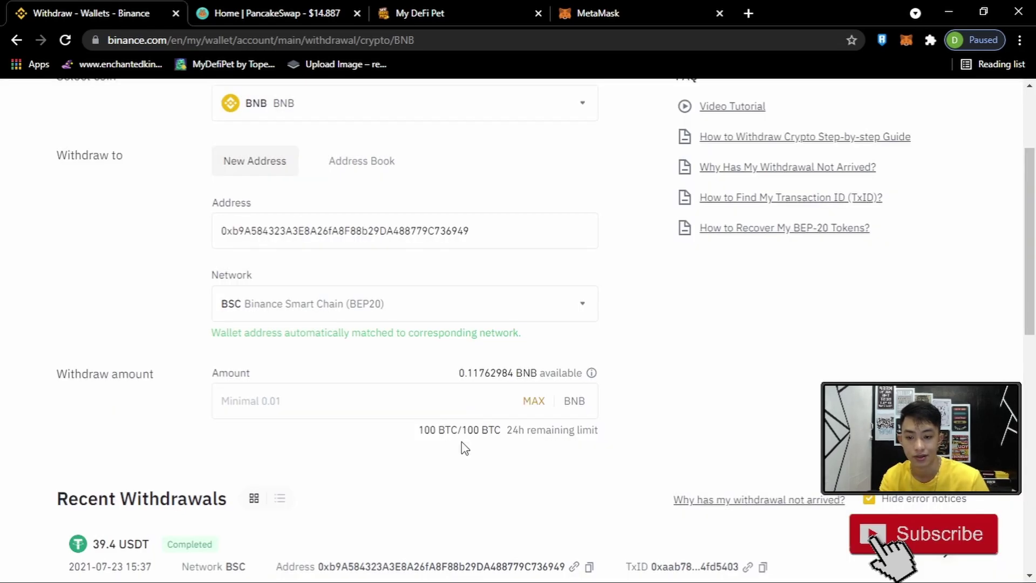
- Withdraw the full 0.11762984 BNB balance and confirm the BSC withdrawal summary
{"action": "left_click", "coordinate": [536, 409]}
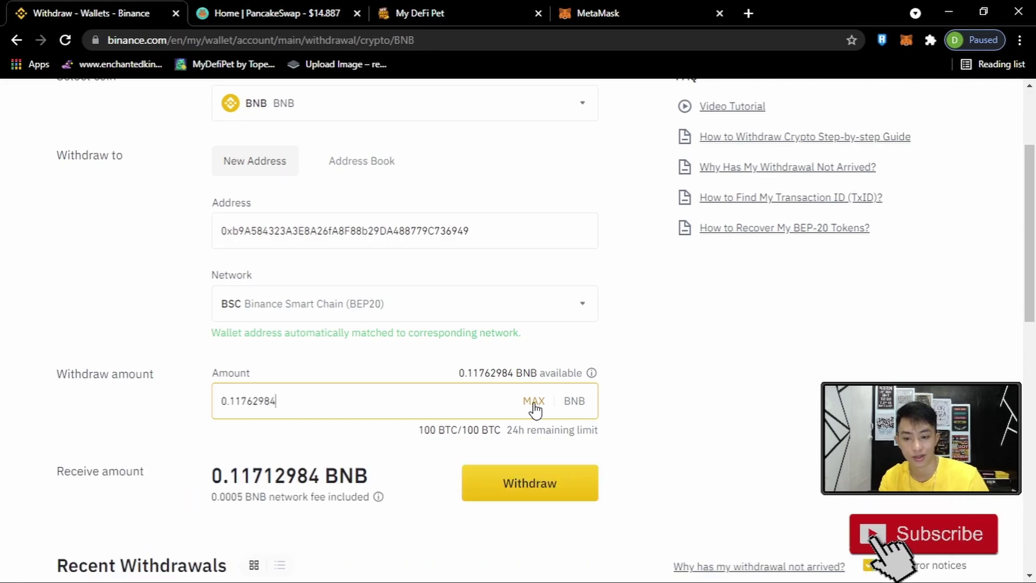
{"action": "scroll", "coordinate": [529, 476], "scroll_direction": "down", "scroll_amount": 1}
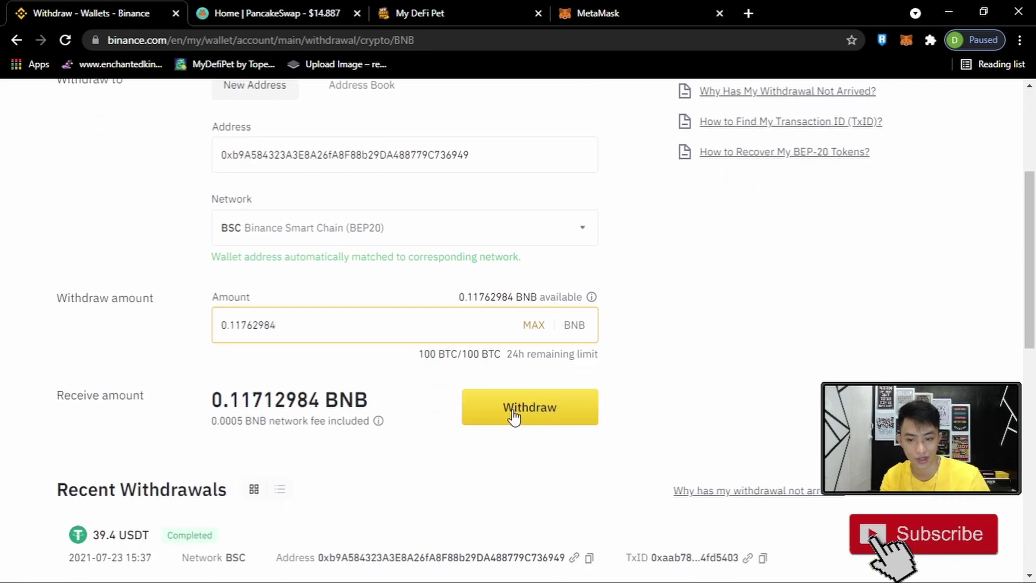
{"action": "left_click", "coordinate": [527, 410]}
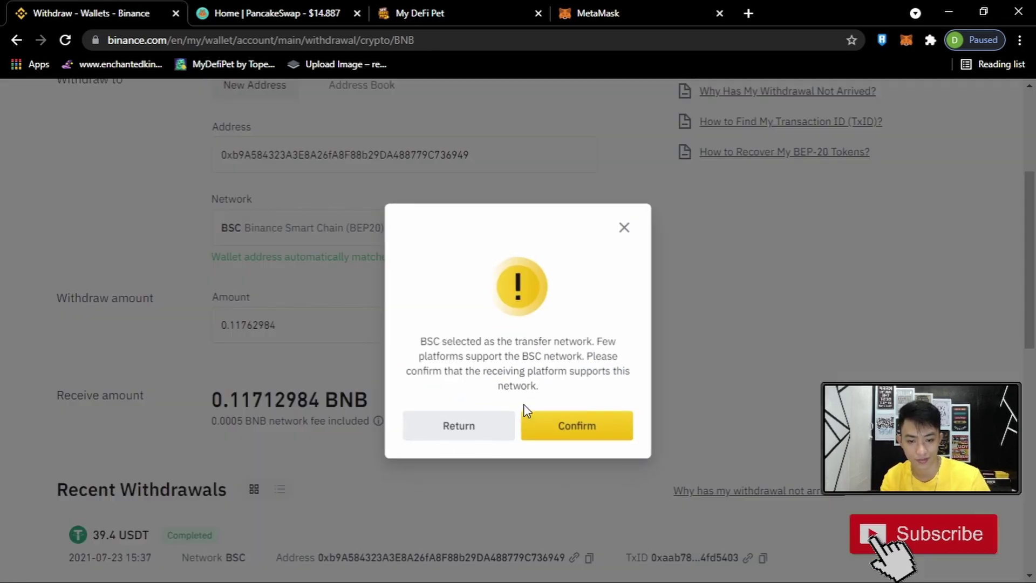
{"action": "left_click", "coordinate": [573, 435]}
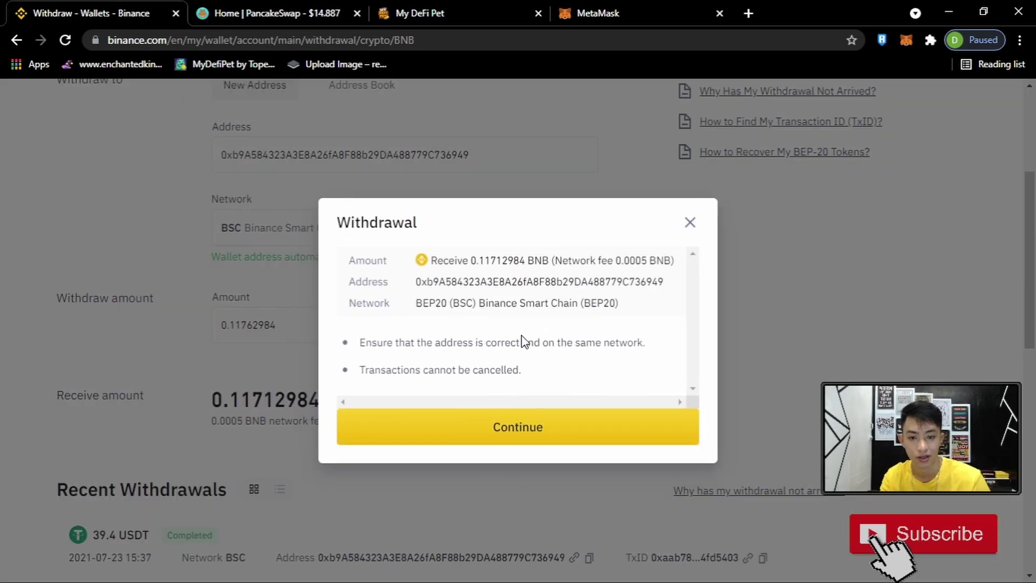
{"action": "left_click", "coordinate": [534, 427]}
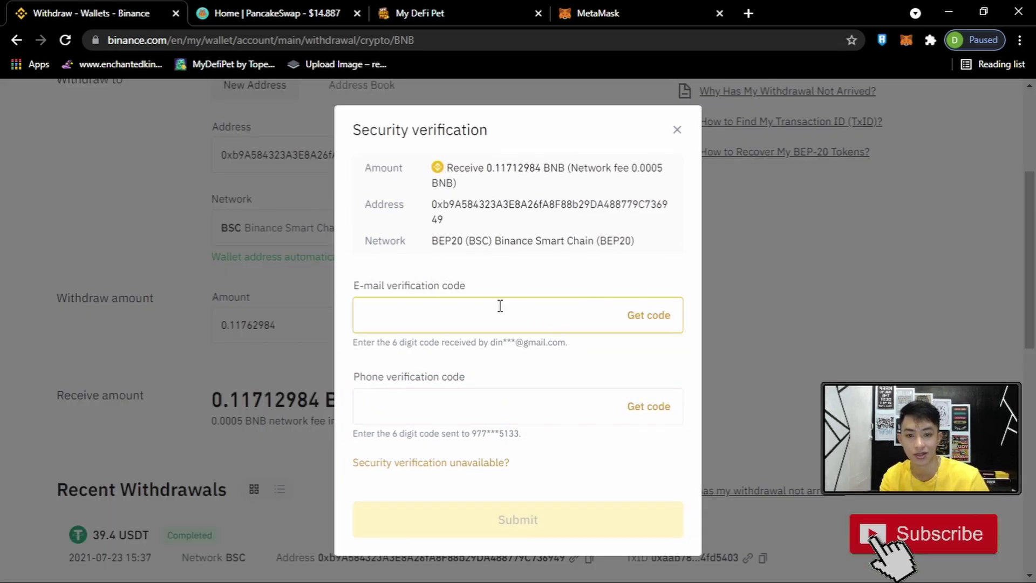
- Enter the e-mail and phone verification codes and submit the 0.11762984 BNB BEP20 withdrawal
{"action": "left_click", "coordinate": [641, 323]}
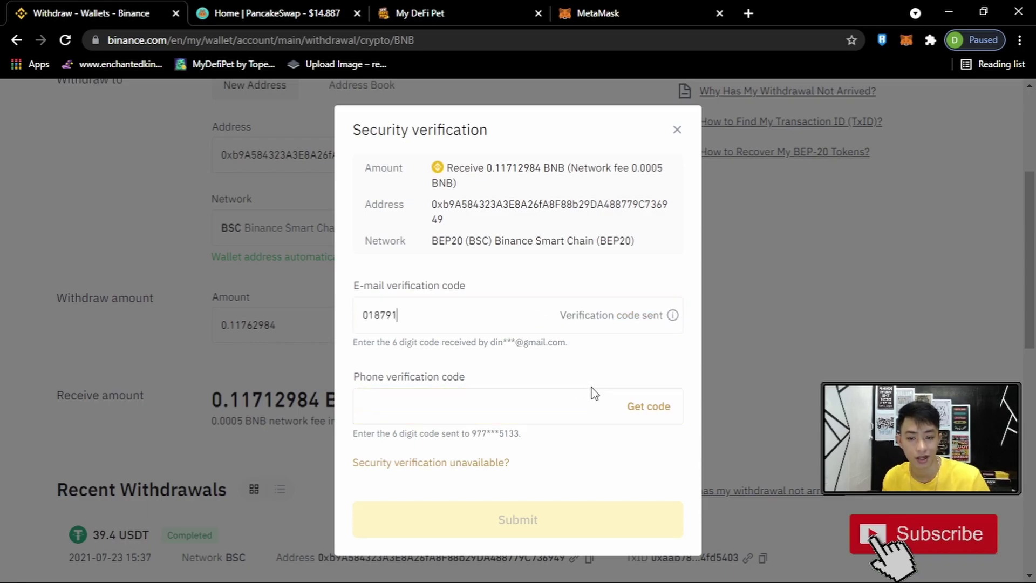
{"action": "left_click", "coordinate": [650, 411]}
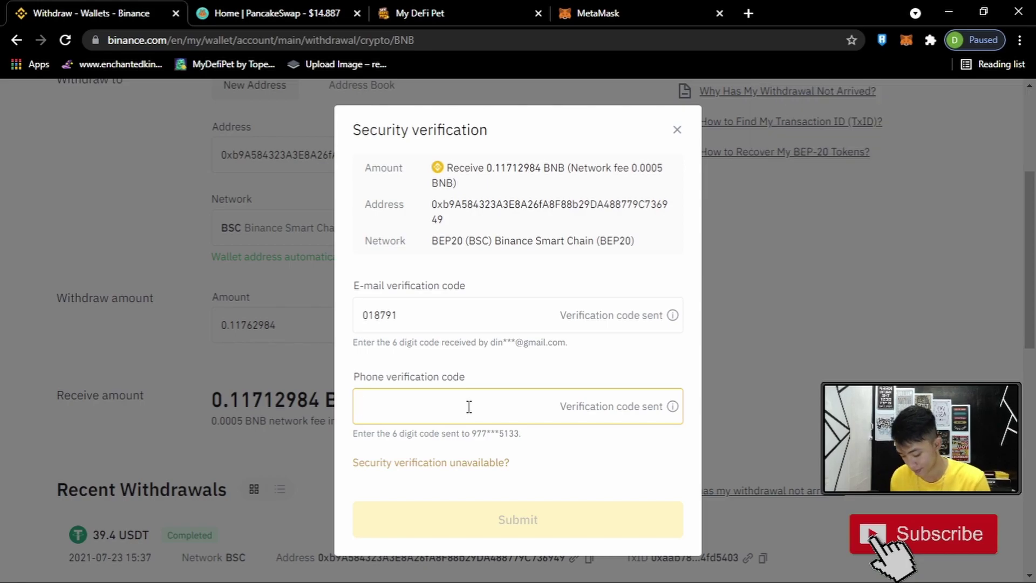
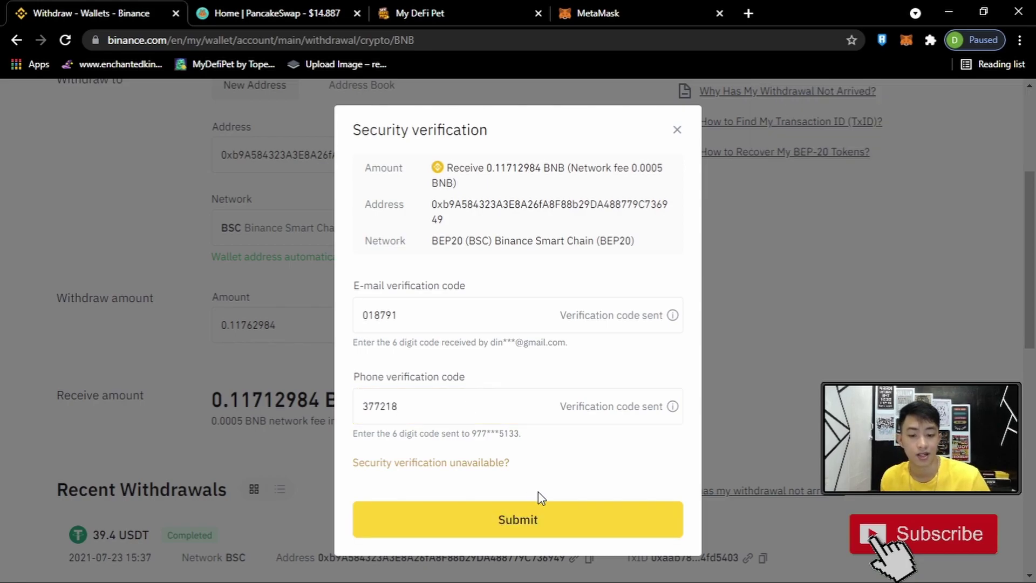
{"action": "left_click", "coordinate": [543, 519]}
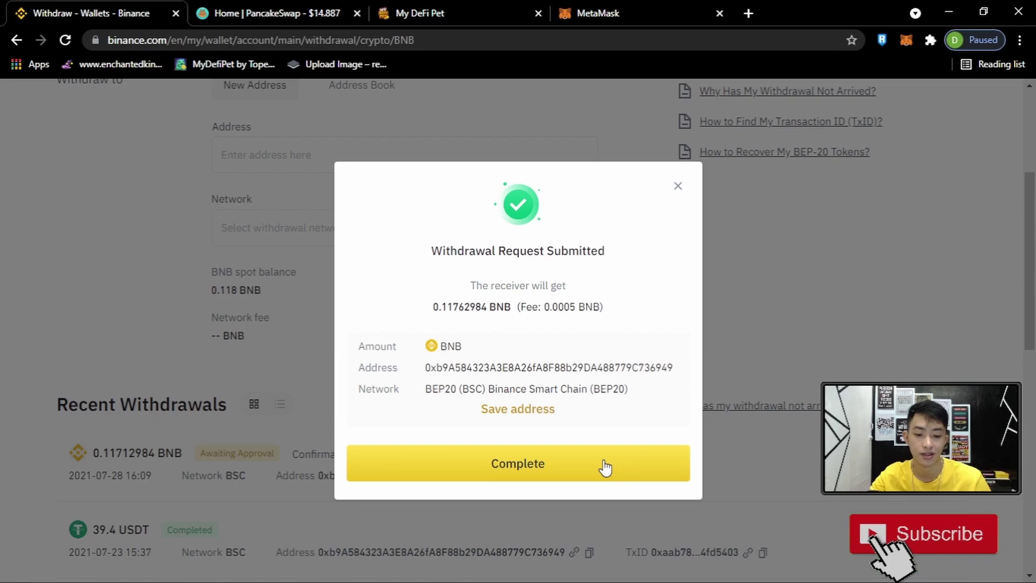
{"action": "left_click", "coordinate": [605, 466]}
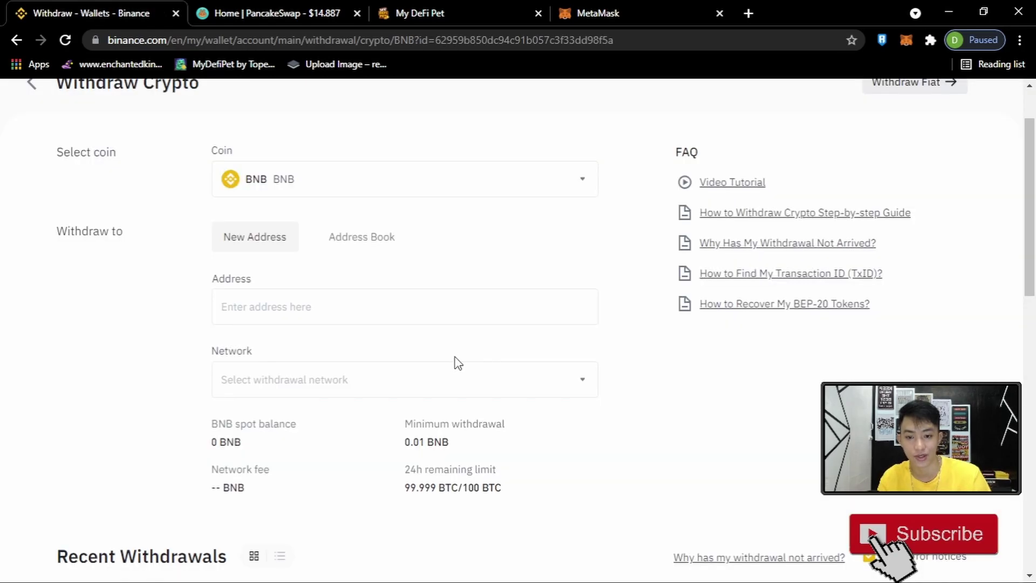
- Reload Recent Withdrawals until the BNB transfer shows 20/15 confirmations and a TxID
{"action": "scroll", "coordinate": [453, 362], "scroll_direction": "down", "scroll_amount": 3}
{"action": "mouse_move", "coordinate": [224, 459]}
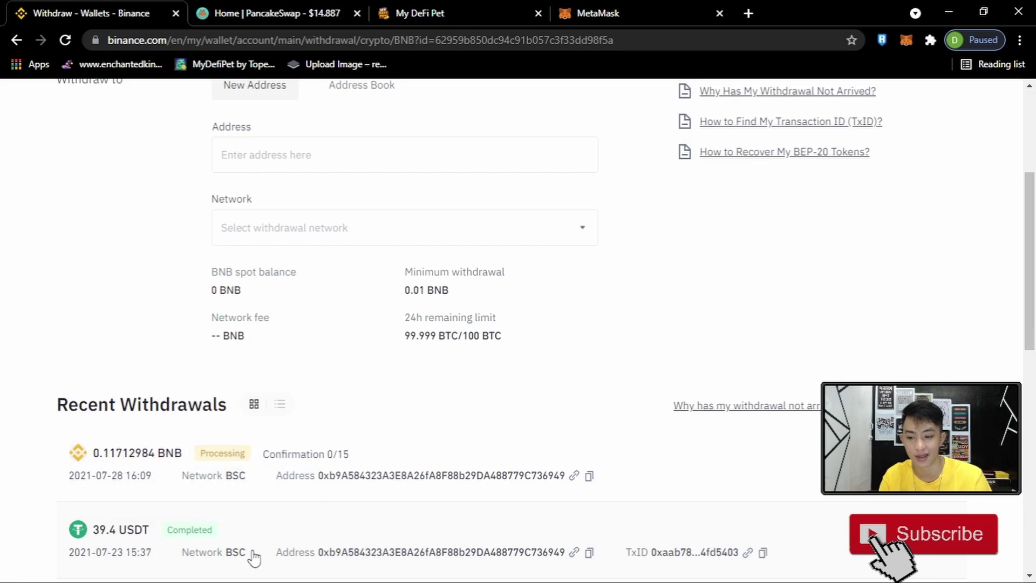
{"action": "mouse_move", "coordinate": [315, 458]}
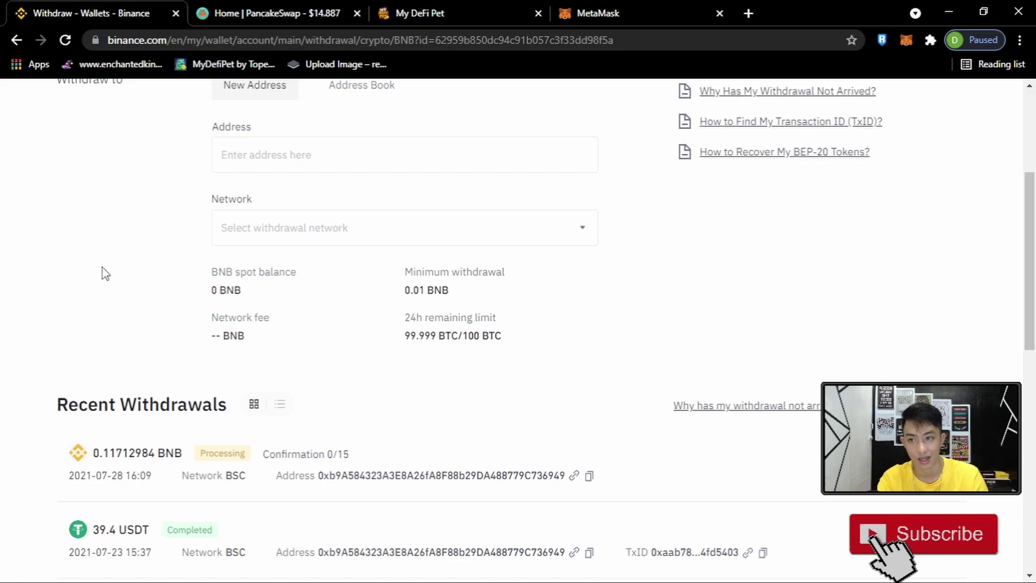
{"action": "scroll", "coordinate": [141, 185], "scroll_direction": "up", "scroll_amount": 1}
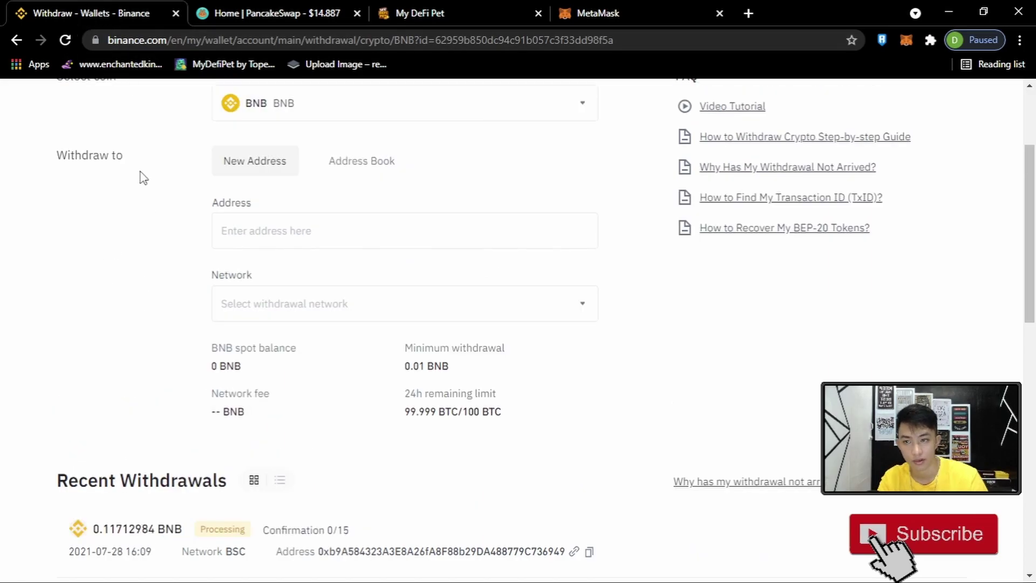
{"action": "left_click", "coordinate": [63, 40]}
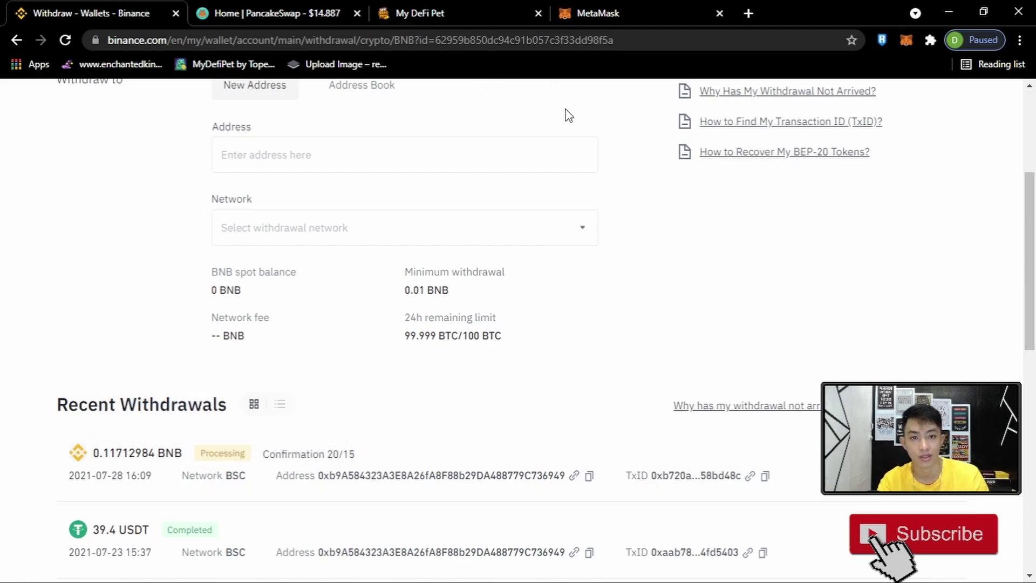
- Check that MetaMask holds 0.1187 BNB, then go to the PancakeSwap home page
{"action": "left_click", "coordinate": [620, 9]}
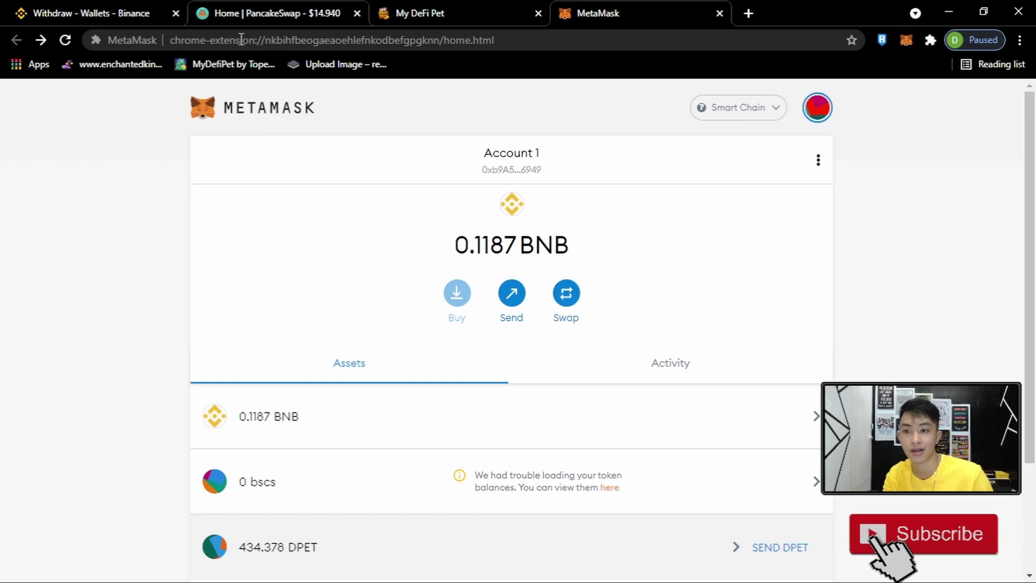
{"action": "left_click", "coordinate": [279, 12]}
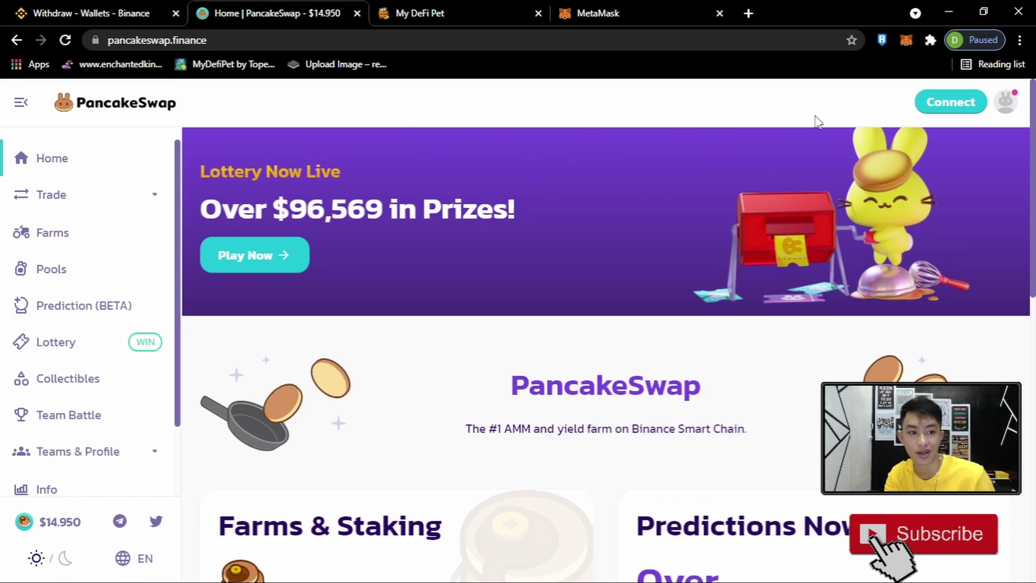
- Connect the MetaMask wallet to PancakeSwap and open the Trade > Exchange page
{"action": "left_click", "coordinate": [940, 106]}
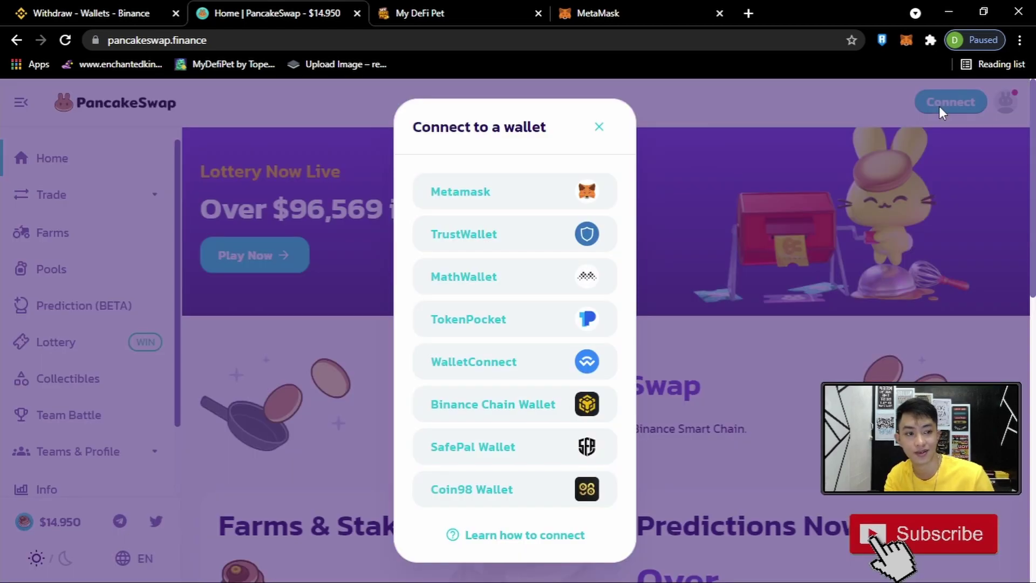
{"action": "left_click", "coordinate": [501, 194]}
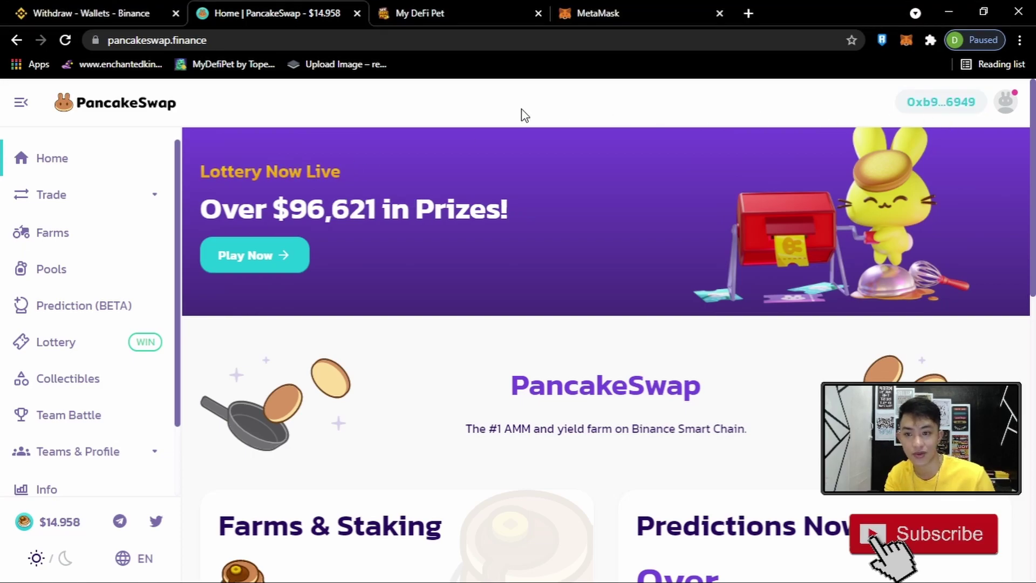
{"action": "left_click", "coordinate": [98, 198]}
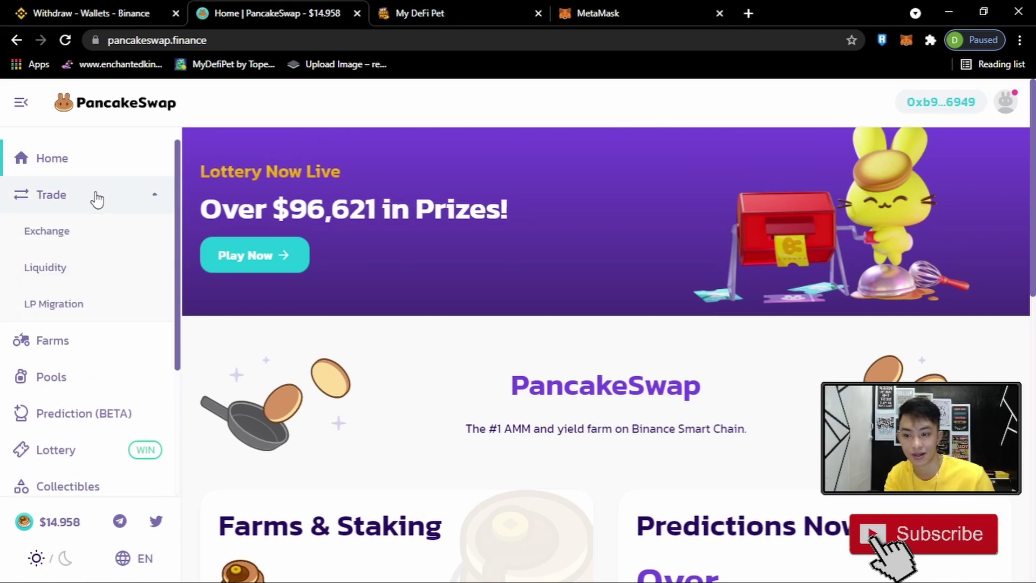
{"action": "left_click", "coordinate": [66, 241]}
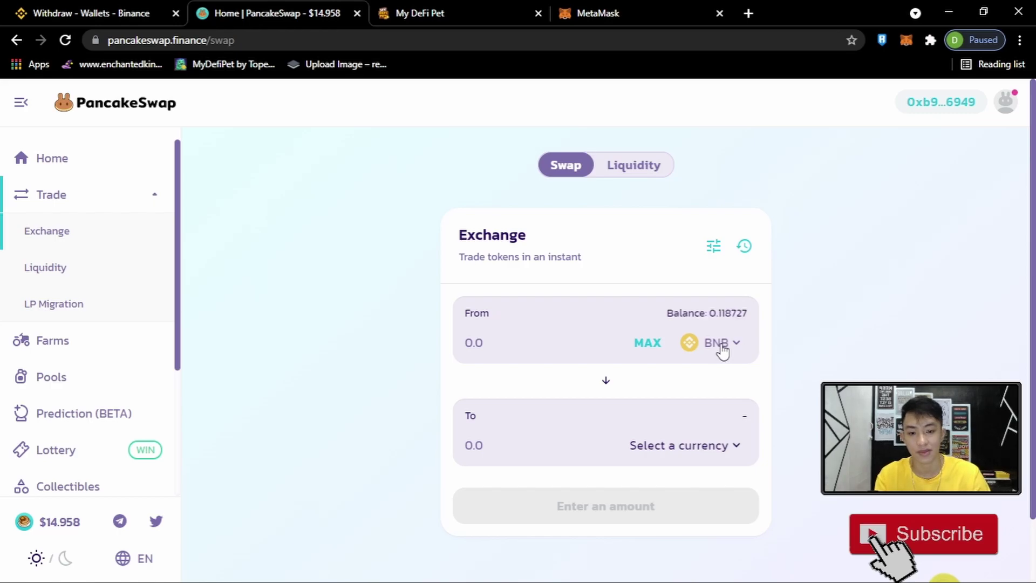
- Search 'dpe' in the receive-token chooser to find DPET, then bring up the My DeFi Pet site
{"action": "left_click", "coordinate": [722, 348]}
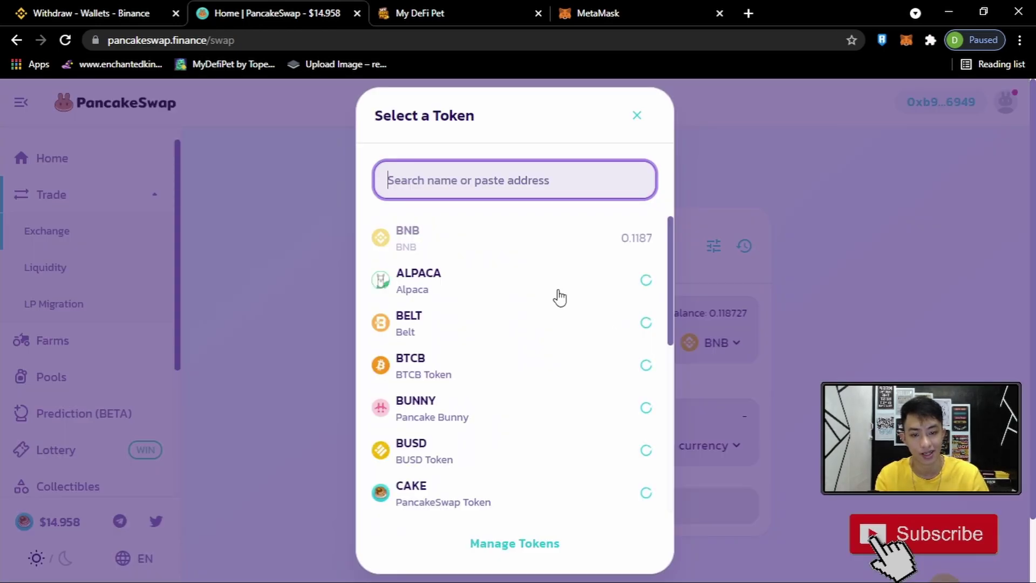
{"action": "left_click", "coordinate": [635, 116]}
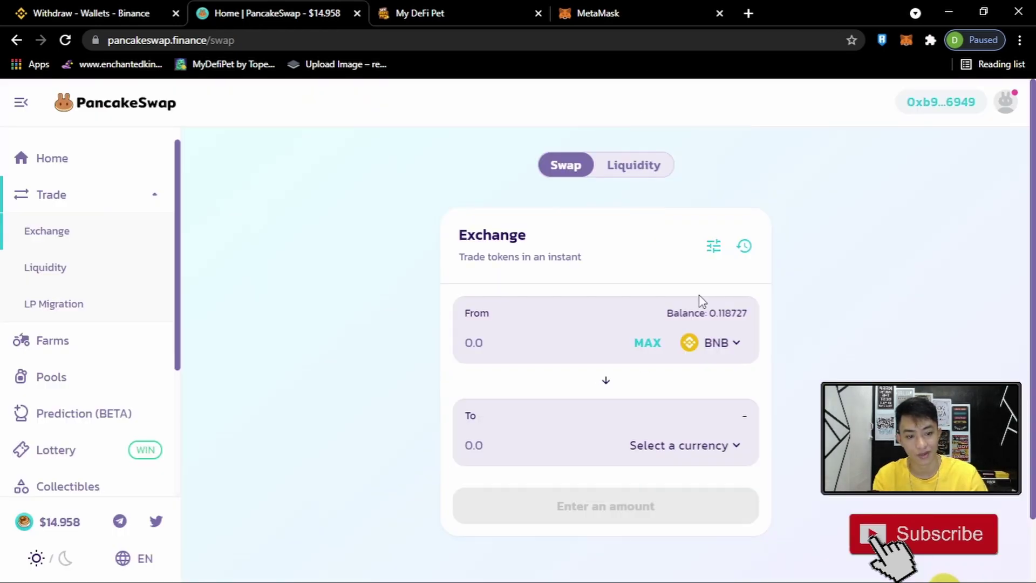
{"action": "left_click", "coordinate": [722, 450]}
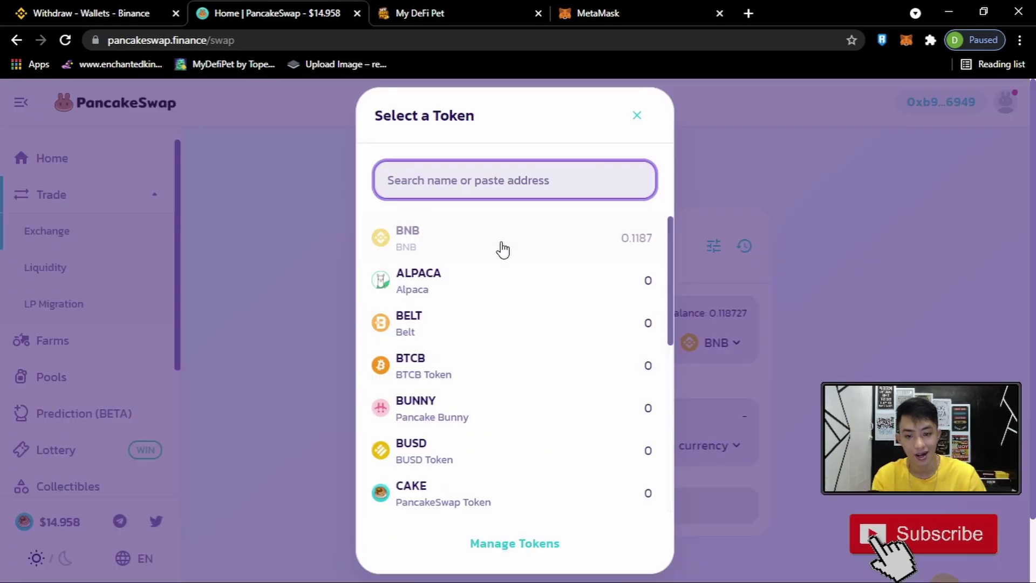
{"action": "scroll", "coordinate": [490, 328], "scroll_direction": "down", "scroll_amount": 1}
{"action": "scroll", "coordinate": [489, 329], "scroll_direction": "down", "scroll_amount": 5}
{"action": "scroll", "coordinate": [494, 302], "scroll_direction": "up", "scroll_amount": 6}
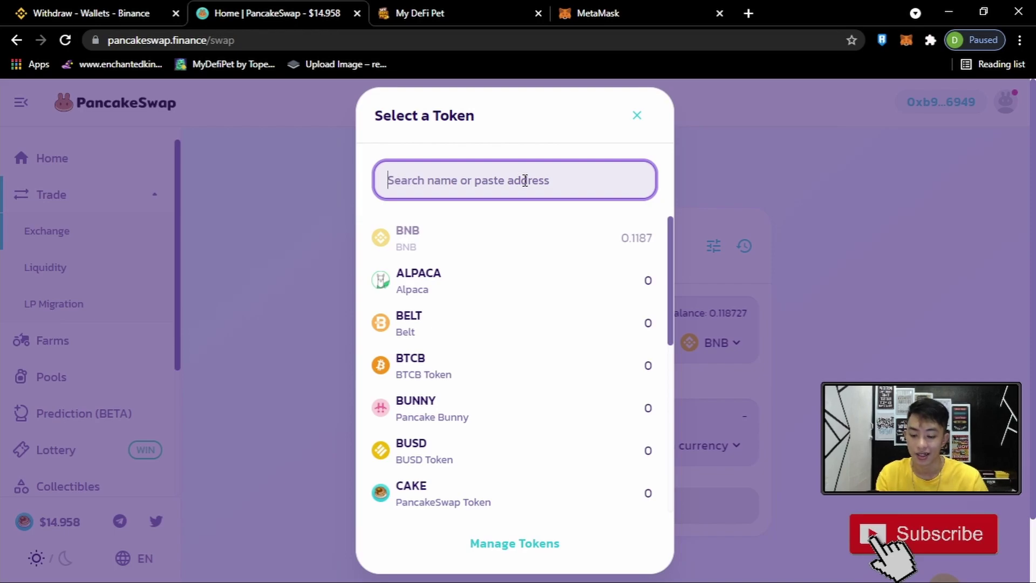
{"action": "type", "text": "dpet"}
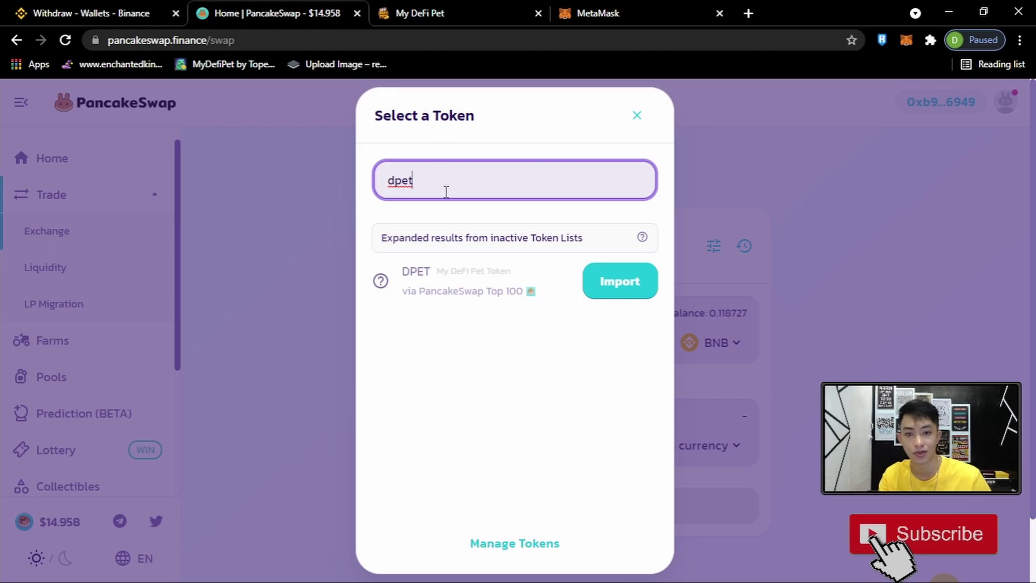
{"action": "left_click", "coordinate": [448, 14]}
{"action": "scroll", "coordinate": [405, 202], "scroll_direction": "down", "scroll_amount": 5}
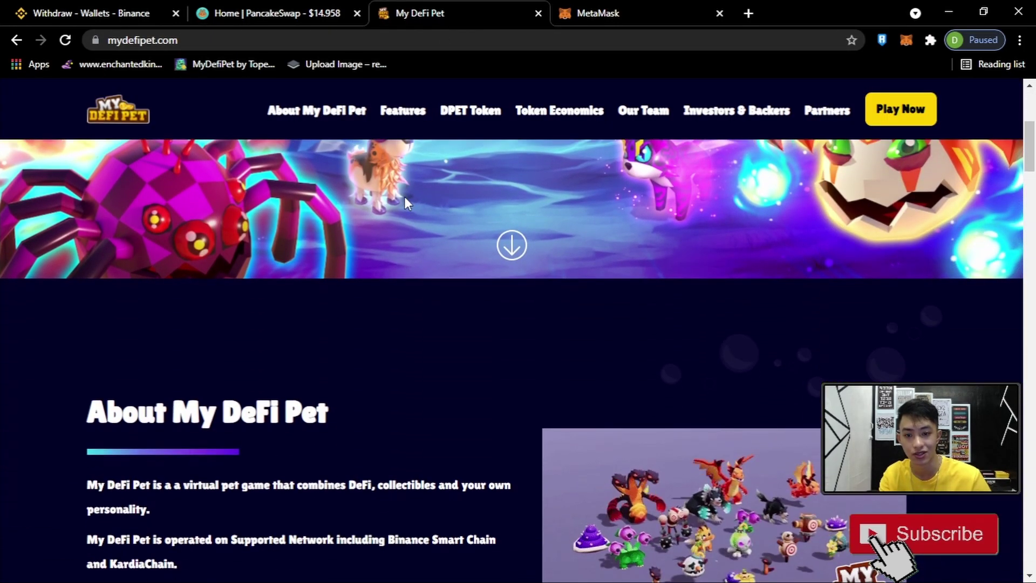
- Scroll to the DPET Token section and open its official contract address on BscScan
{"action": "scroll", "coordinate": [406, 197], "scroll_direction": "down", "scroll_amount": 12}
{"action": "scroll", "coordinate": [370, 310], "scroll_direction": "down", "scroll_amount": 5}
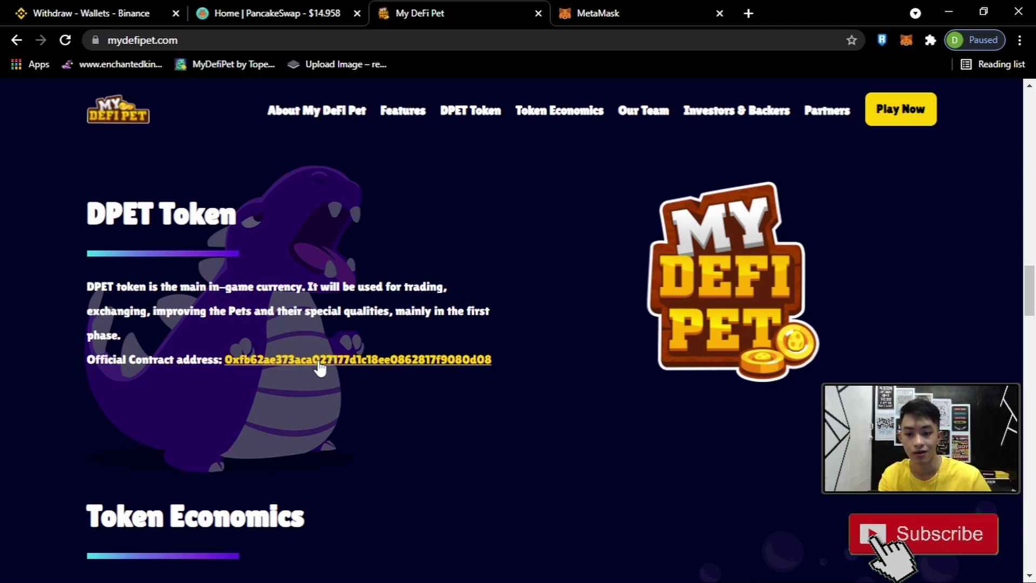
{"action": "left_click", "coordinate": [319, 360]}
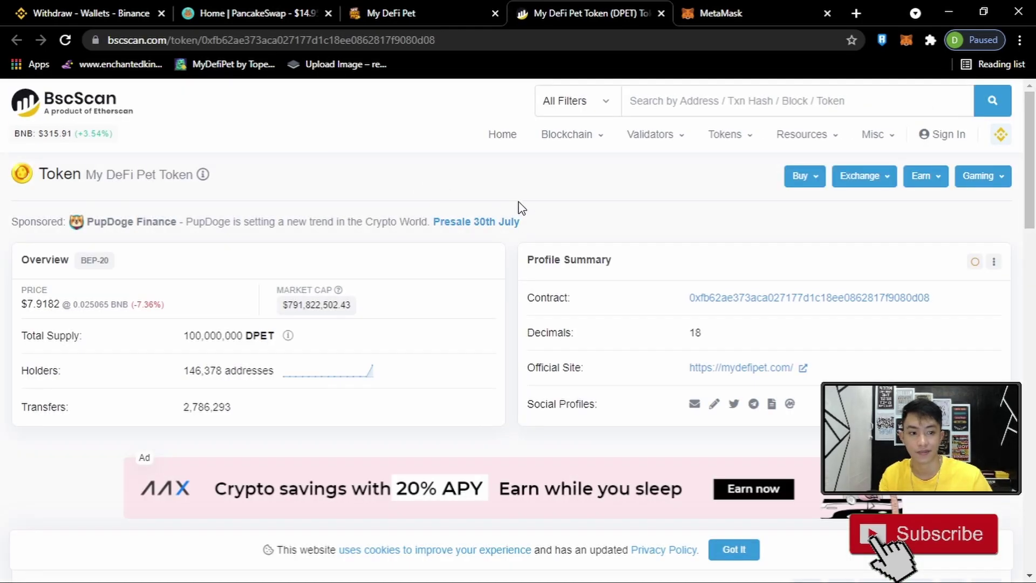
{"action": "mouse_move", "coordinate": [909, 303]}
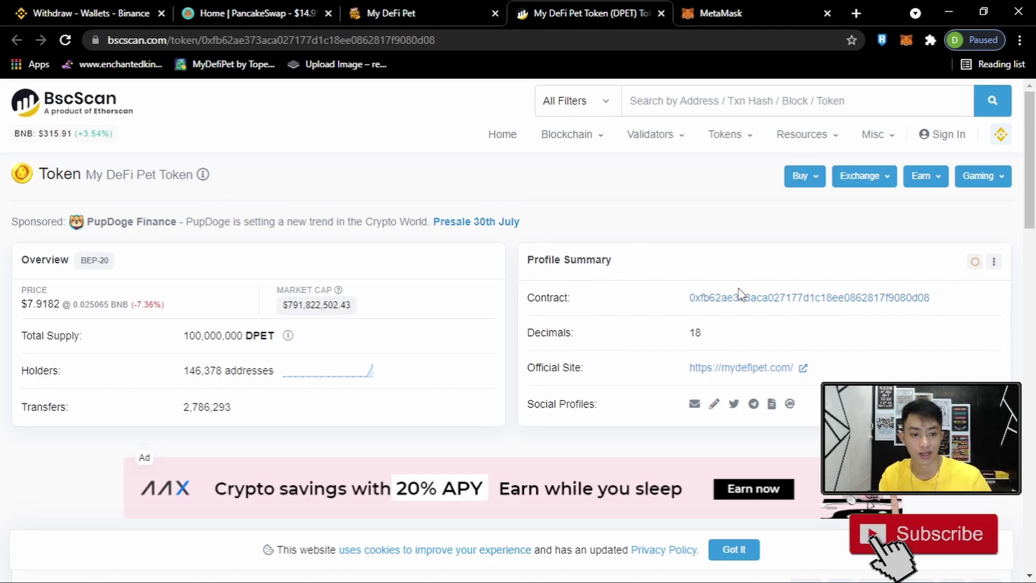
{"action": "mouse_move", "coordinate": [942, 302]}
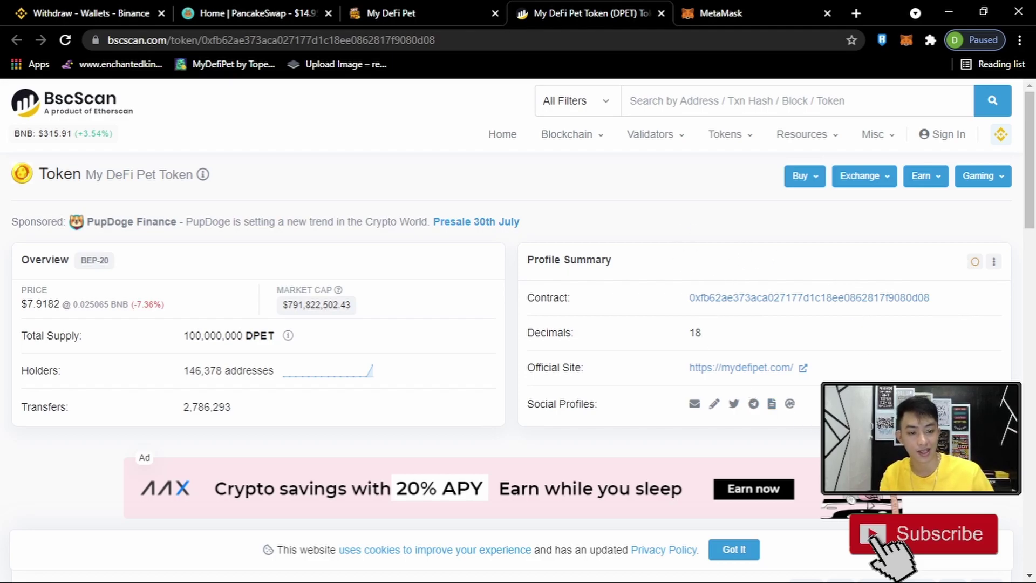
- Paste the DPET contract address into the token search and import DPET, accepting the risk warning
{"action": "left_click", "coordinate": [255, 14]}
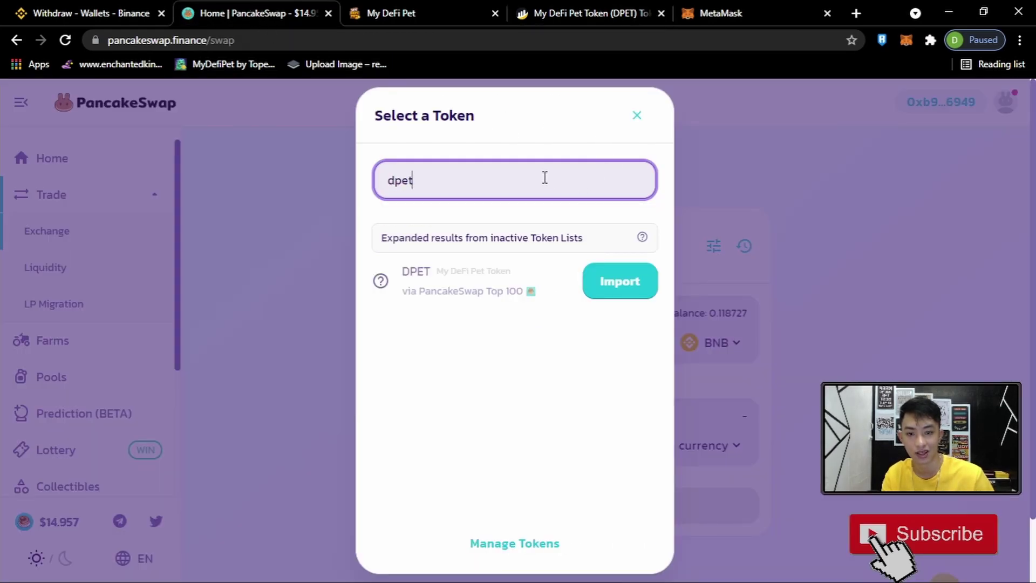
{"action": "key", "text": "BackSpace"}
{"action": "key", "text": "BackSpace"}
{"action": "key", "text": "BackSpace"}
{"action": "key", "text": "BackSpace"}
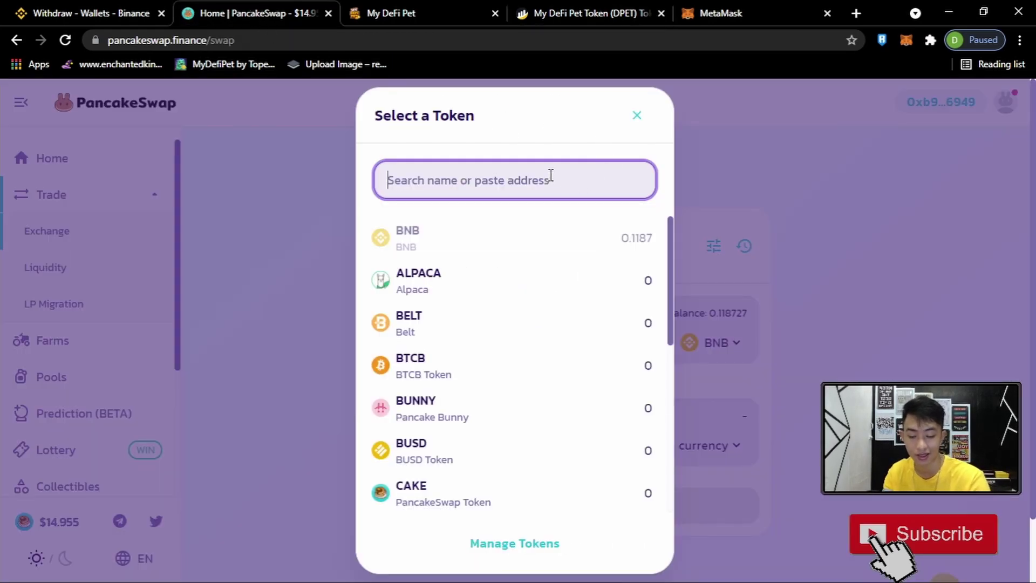
{"action": "key", "text": "ctrl+v"}
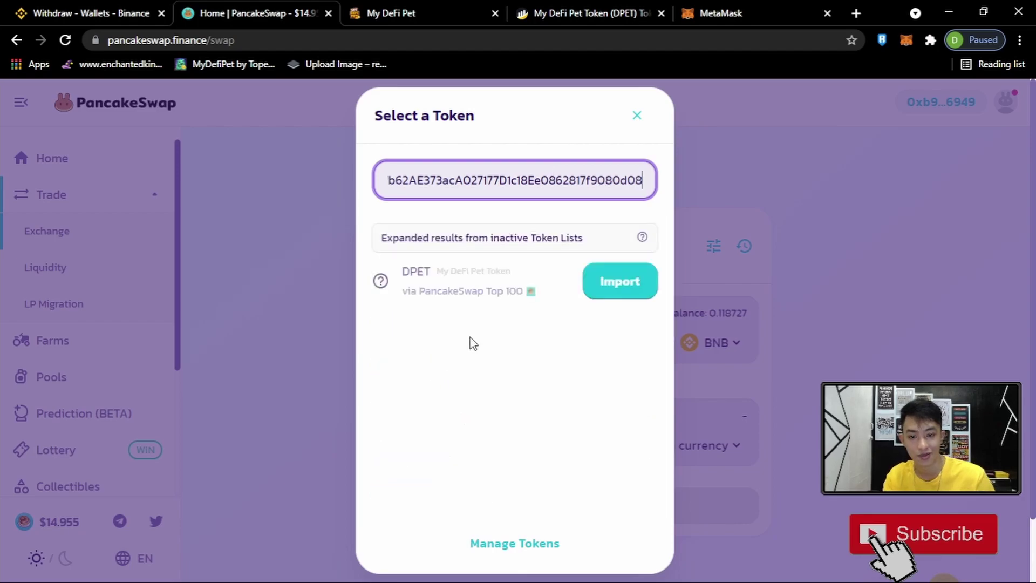
{"action": "left_click", "coordinate": [616, 300]}
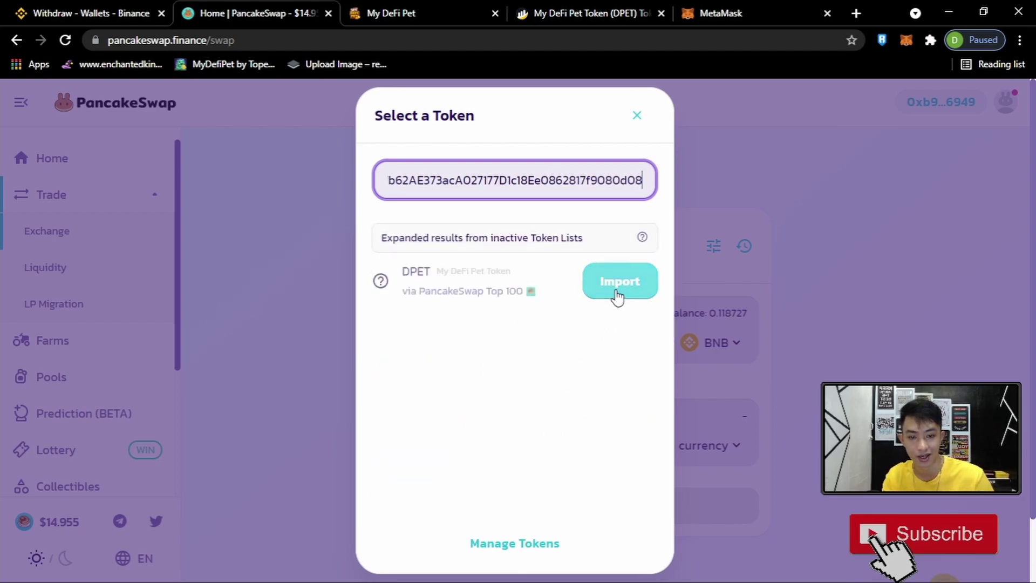
{"action": "left_click", "coordinate": [464, 493]}
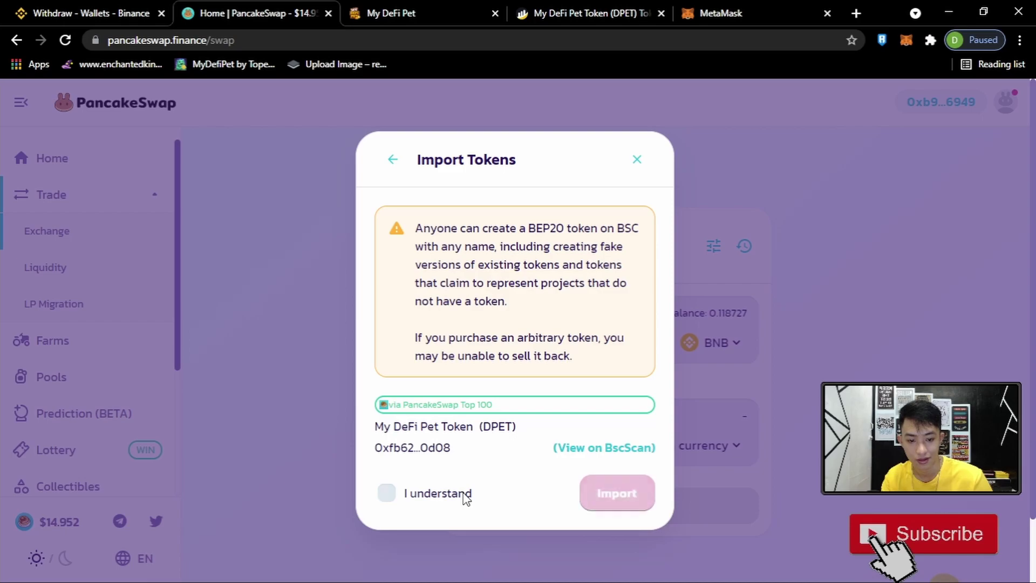
{"action": "left_click", "coordinate": [614, 498]}
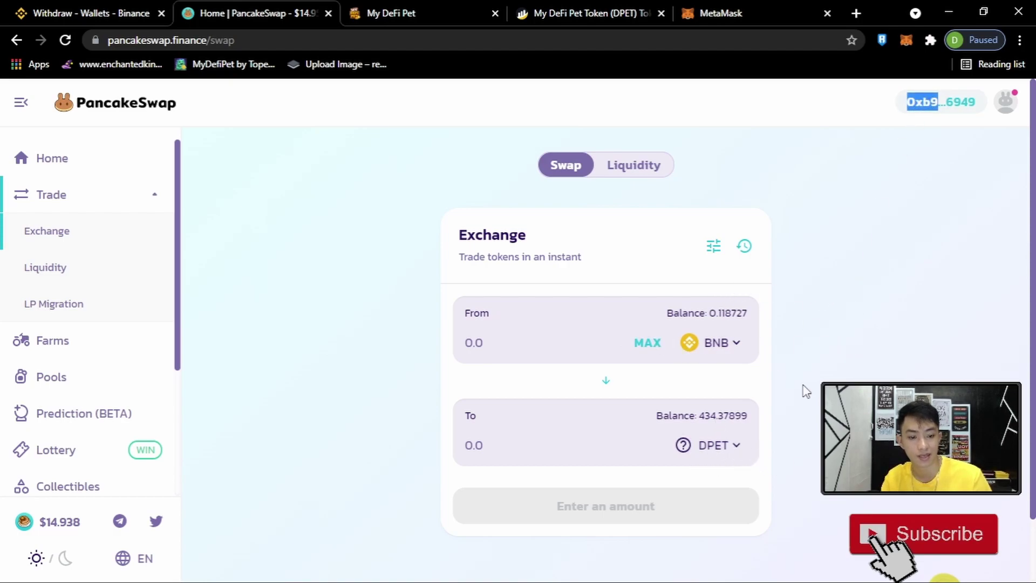
- Enter 0.104 BNB to swap for about 4.009 DPET and bring up the Confirm Swap summary
{"action": "left_click", "coordinate": [648, 343]}
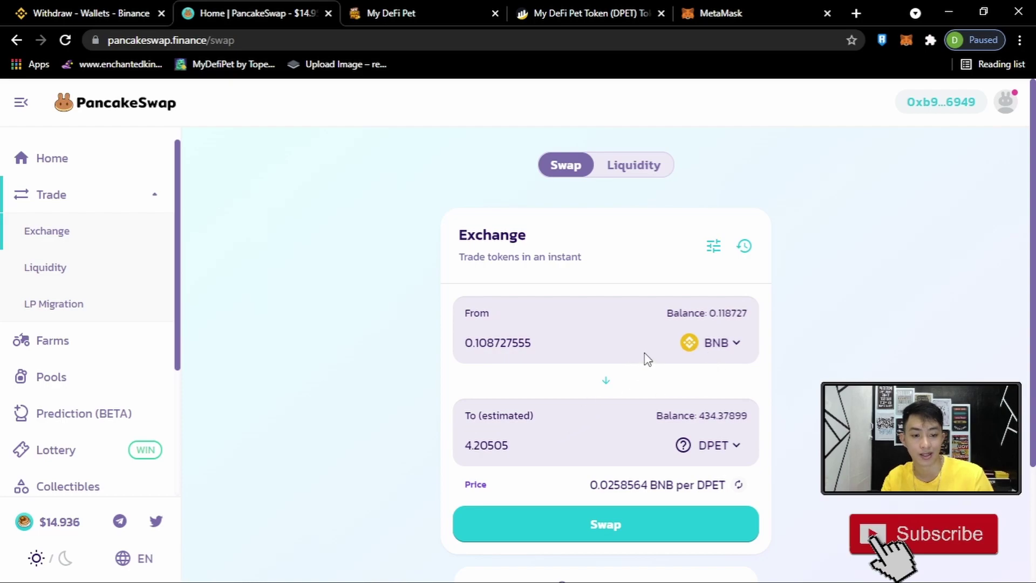
{"action": "left_click", "coordinate": [530, 444]}
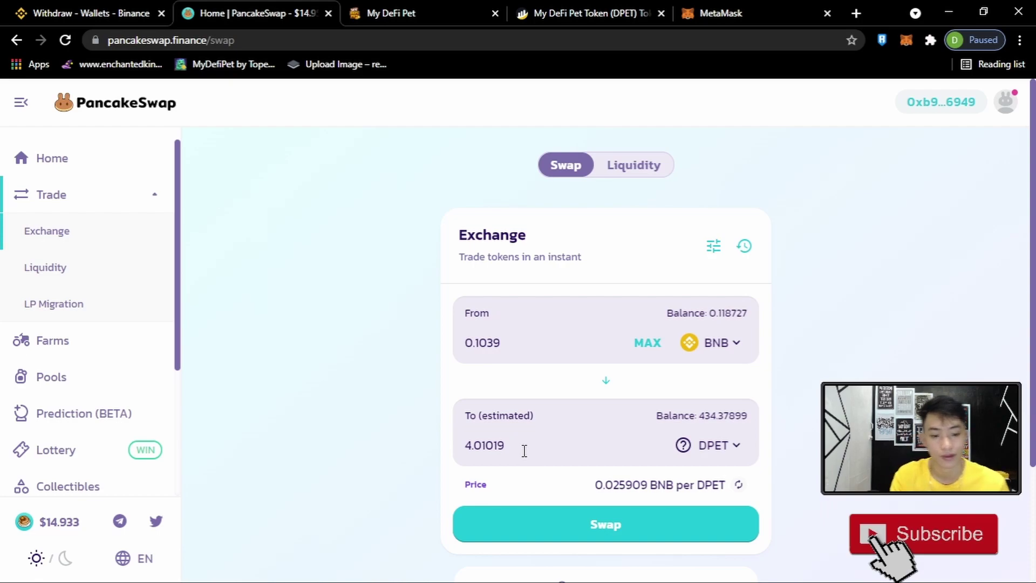
{"action": "key", "text": "BackSpace"}
{"action": "key", "text": "BackSpace"}
{"action": "type", "text": "4"}
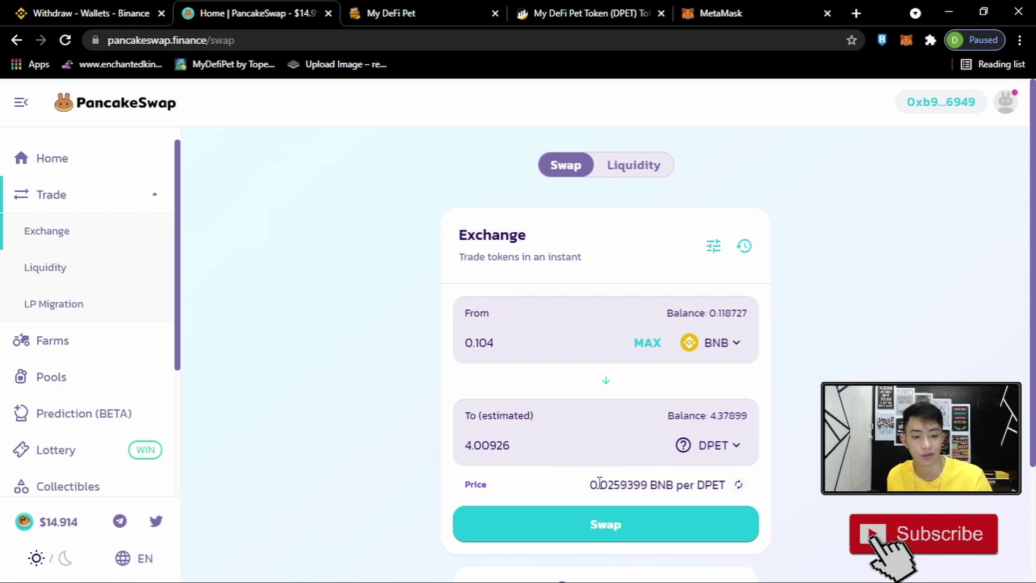
{"action": "left_click", "coordinate": [622, 526]}
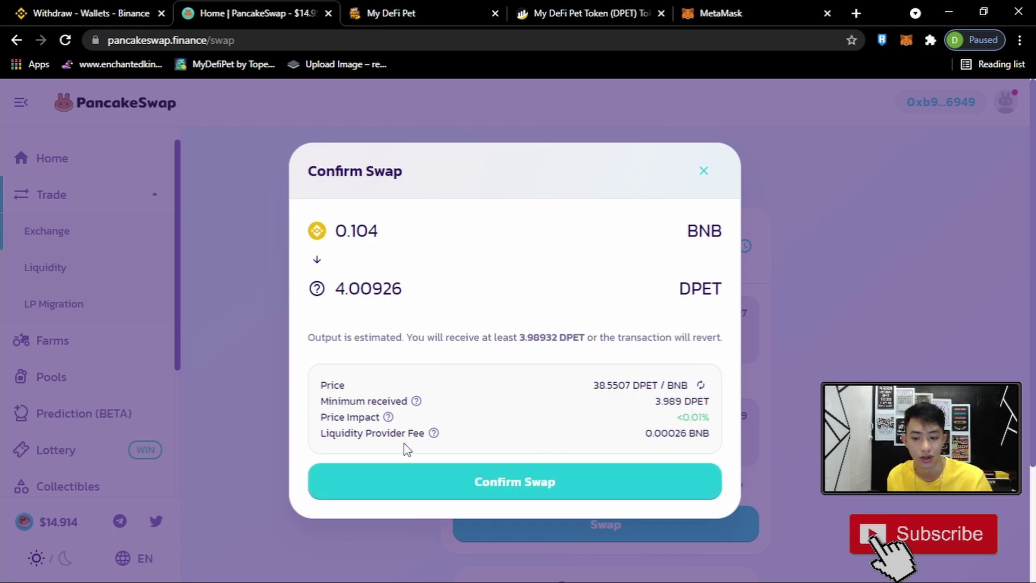
- Confirm the 0.104 BNB-for-DPET swap
{"action": "left_click", "coordinate": [486, 483]}
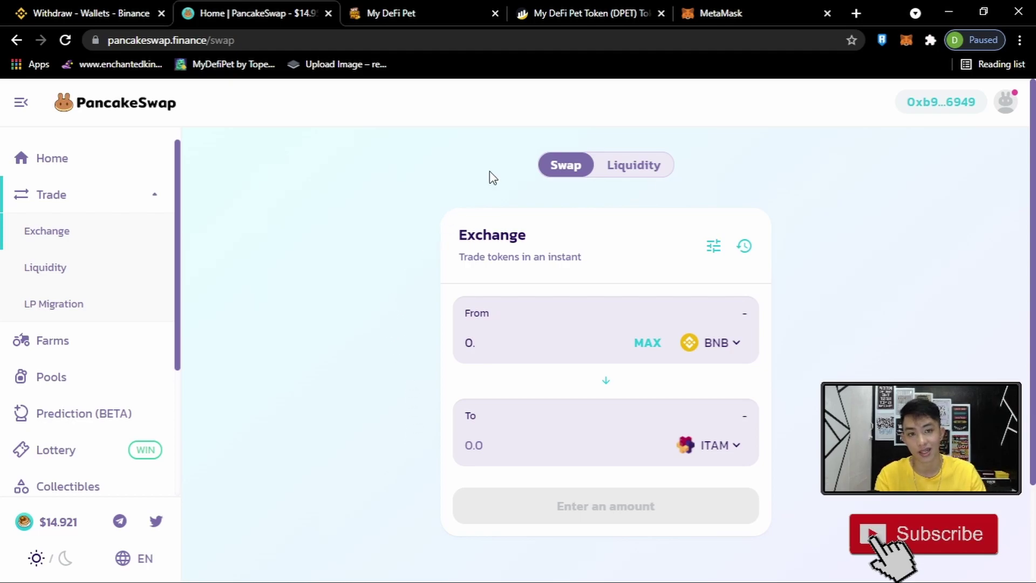
- Compare the BscScan DPET contract with the address on mydefipet.com, then return to MetaMask
{"action": "left_click", "coordinate": [587, 13]}
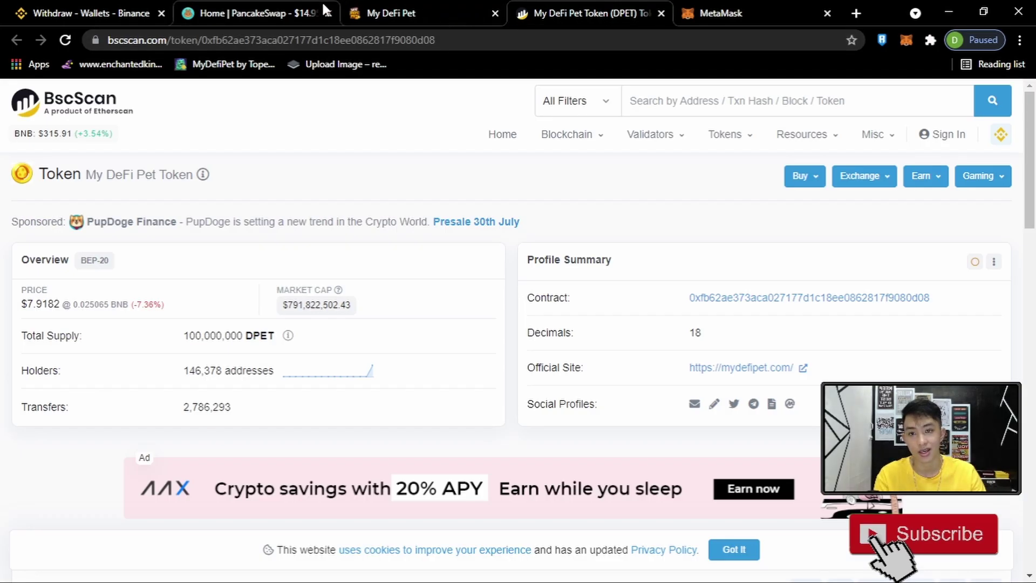
{"action": "left_click", "coordinate": [416, 6]}
{"action": "scroll", "coordinate": [496, 235], "scroll_direction": "down", "scroll_amount": 3}
{"action": "scroll", "coordinate": [497, 240], "scroll_direction": "up", "scroll_amount": 3}
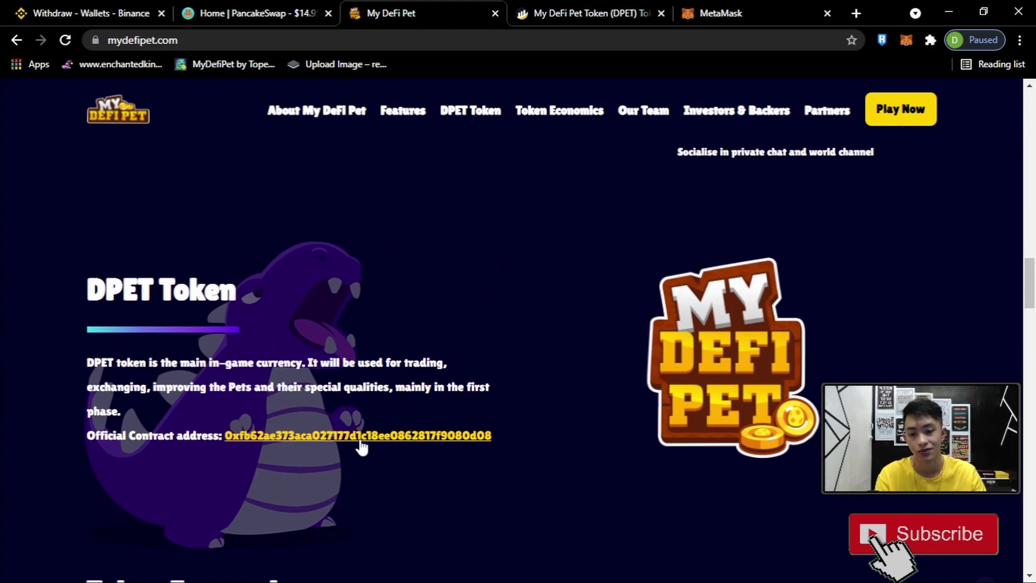
{"action": "left_click", "coordinate": [604, 7]}
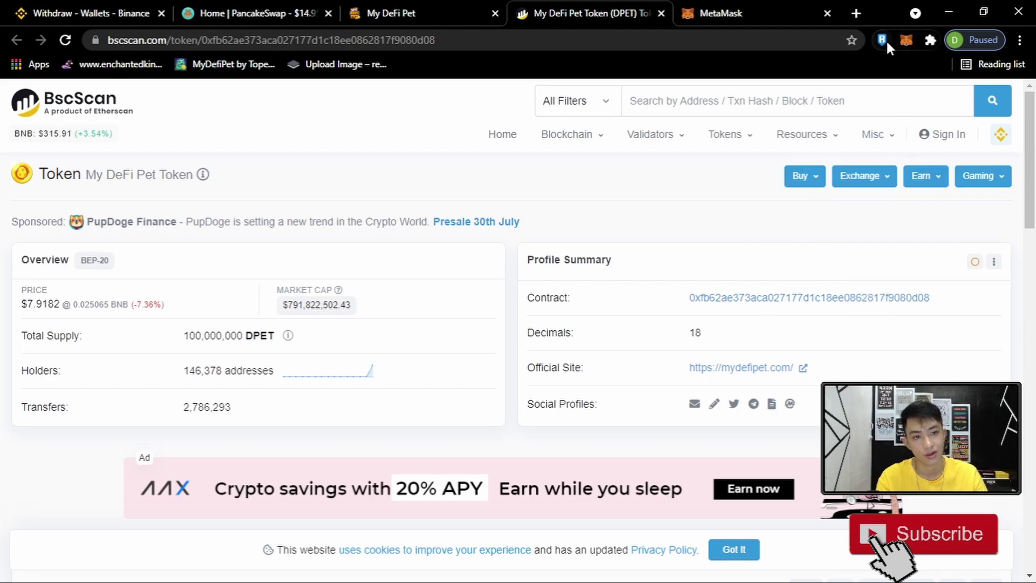
{"action": "left_click", "coordinate": [752, 14]}
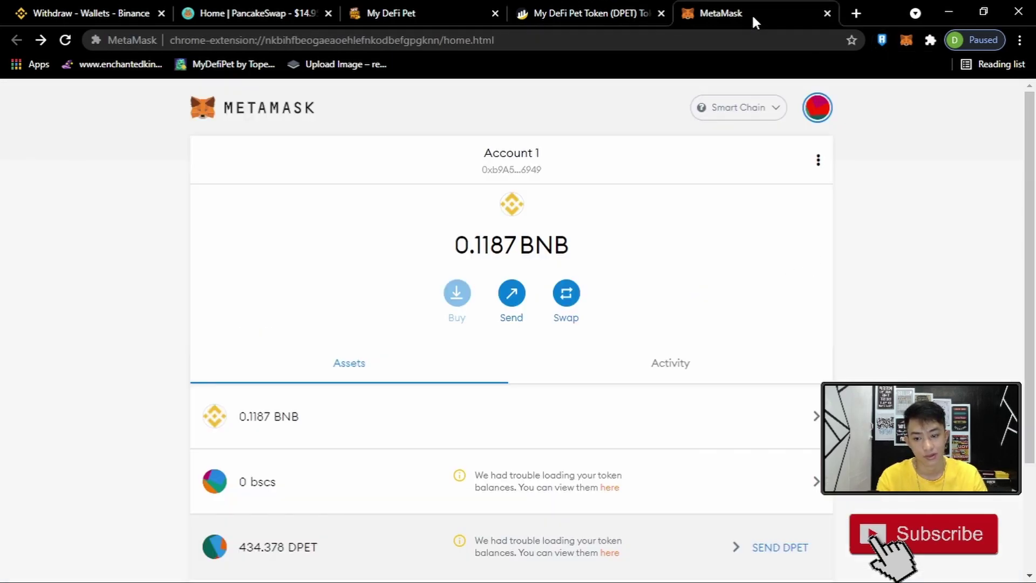
- Paste DPET's contract address from BscScan into MetaMask's custom token form
{"action": "scroll", "coordinate": [706, 226], "scroll_direction": "down", "scroll_amount": 3}
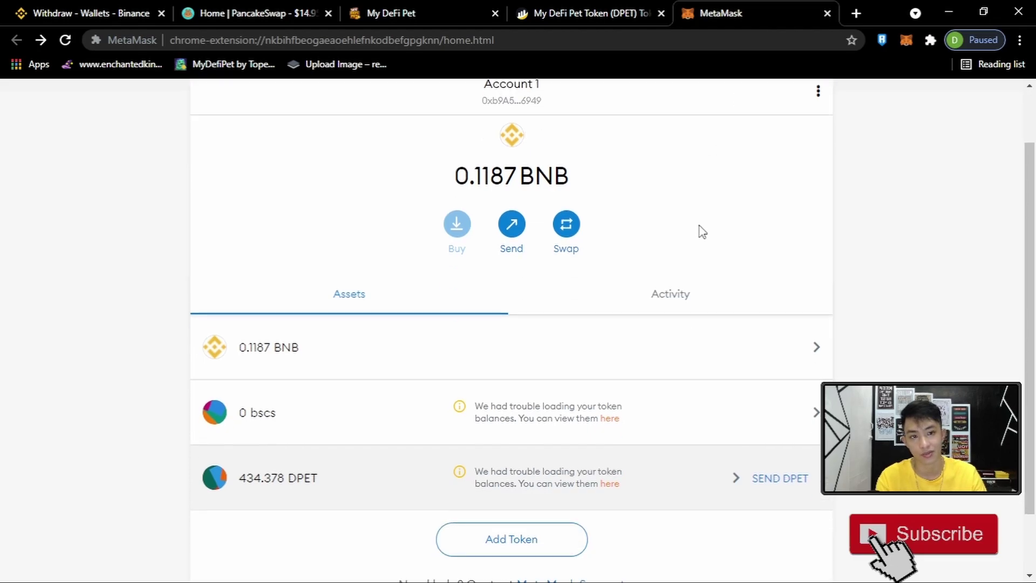
{"action": "left_click", "coordinate": [526, 484]}
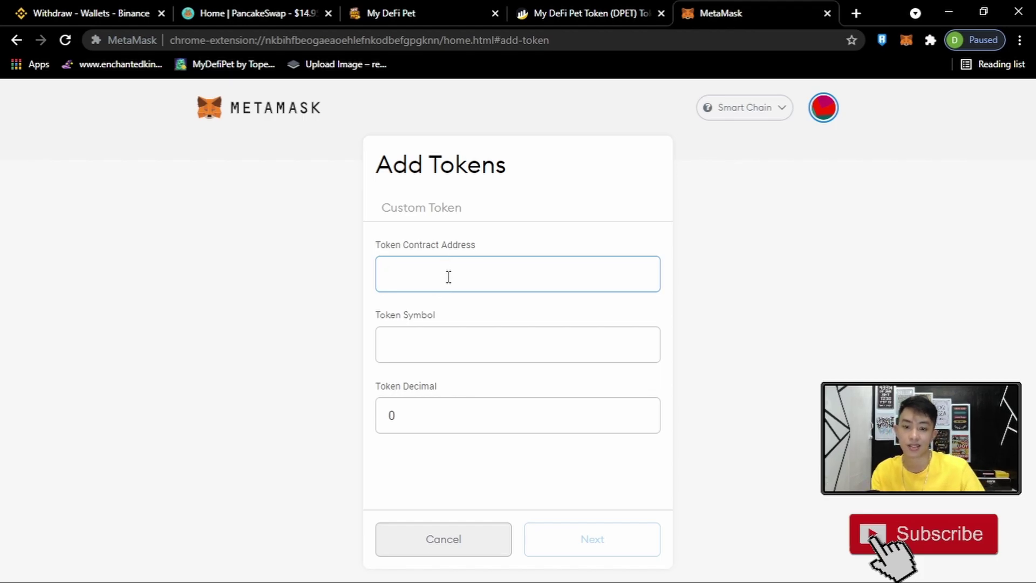
{"action": "left_click", "coordinate": [591, 13]}
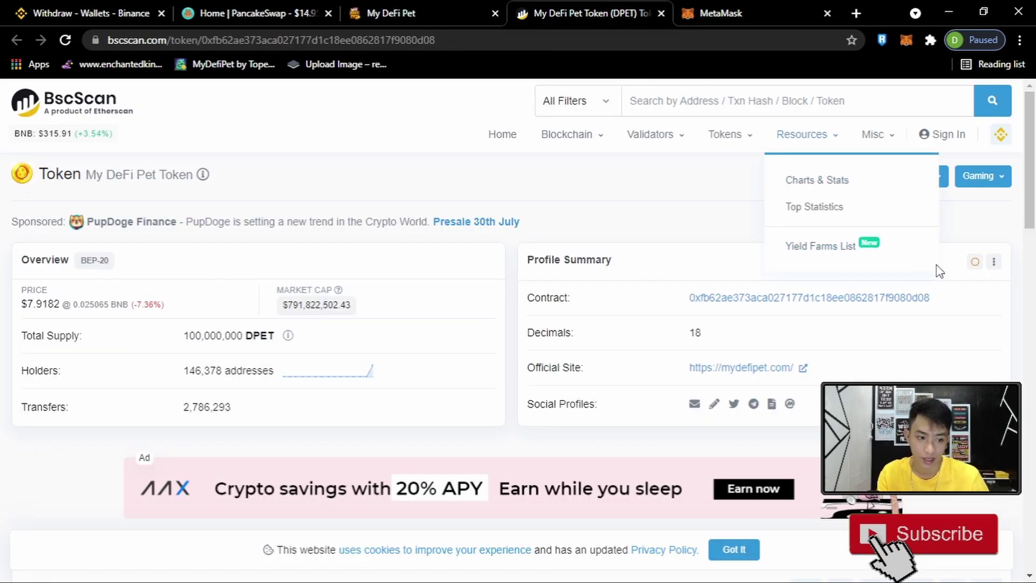
{"action": "left_click", "coordinate": [940, 298]}
{"action": "left_click", "coordinate": [721, 13]}
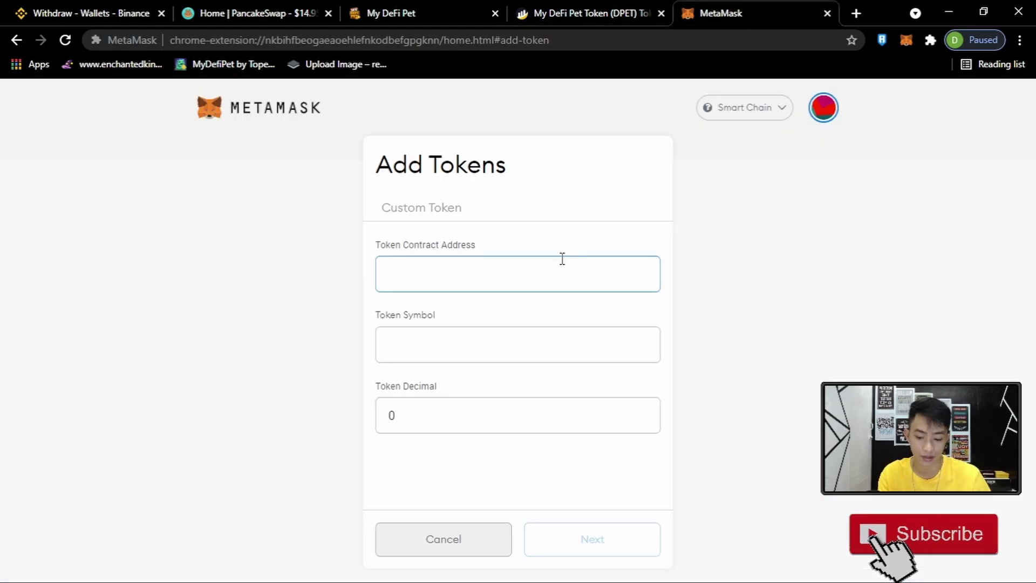
{"action": "key", "text": "ctrl+v"}
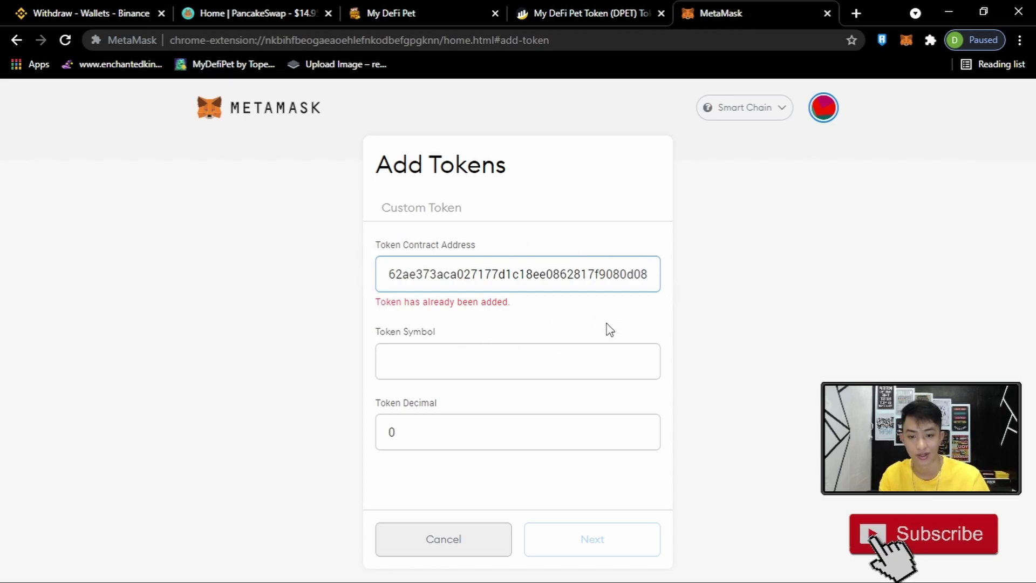
- Enter symbol DPET and 18 decimals; MetaMask reports the token is already added
{"action": "left_click", "coordinate": [461, 362]}
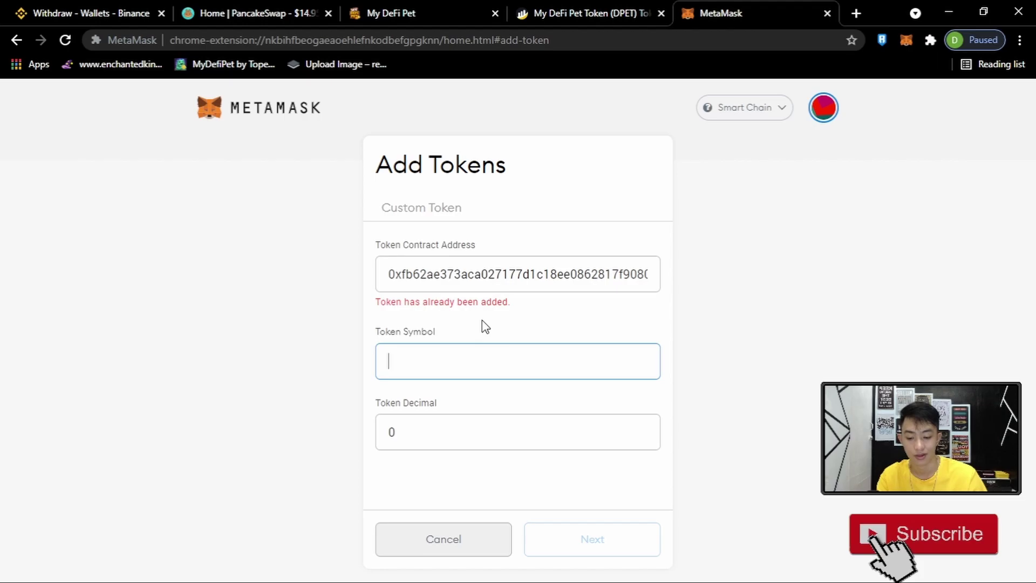
{"action": "type", "text": "DPET"}
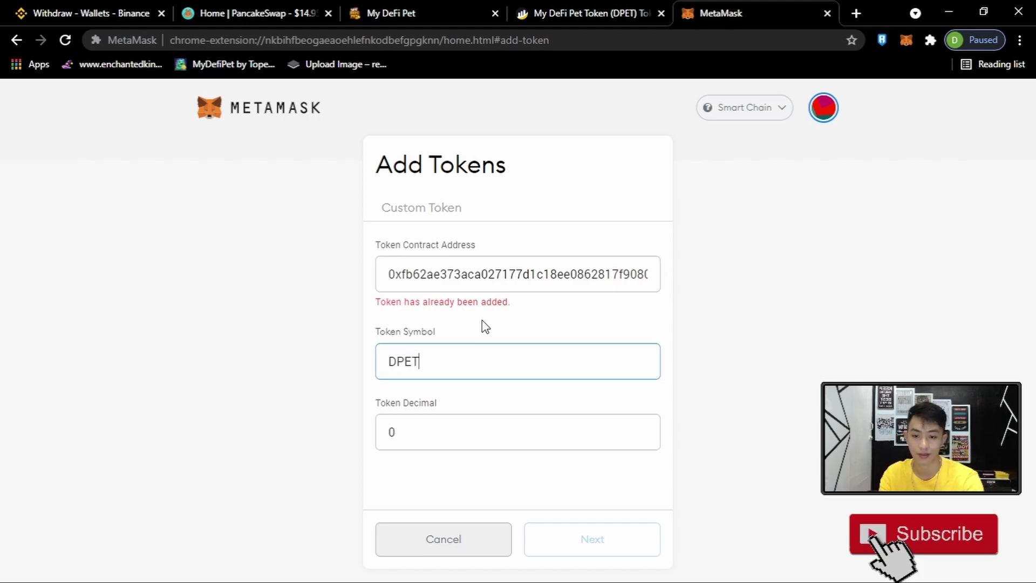
{"action": "left_click", "coordinate": [489, 430]}
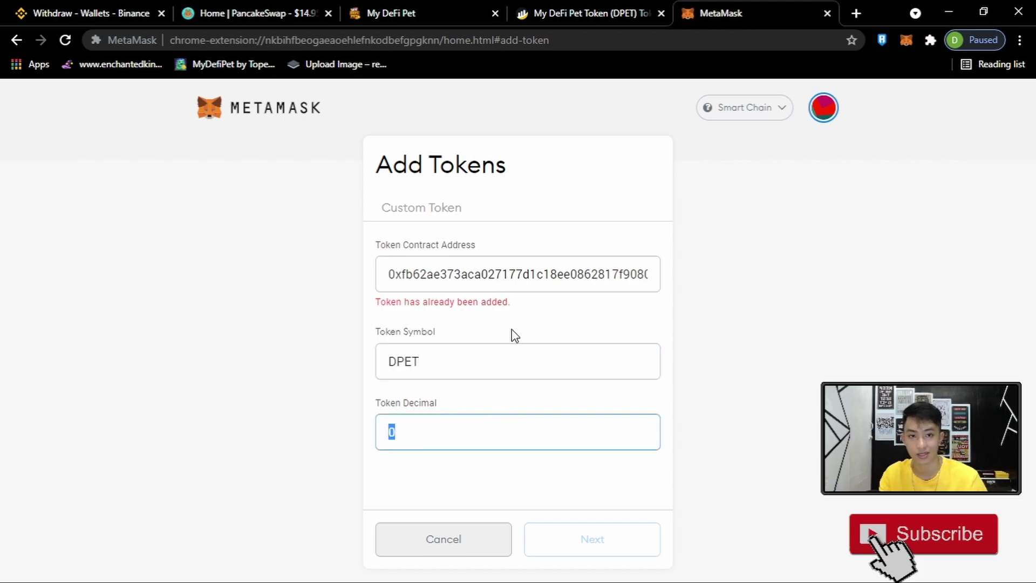
{"action": "left_click", "coordinate": [531, 3]}
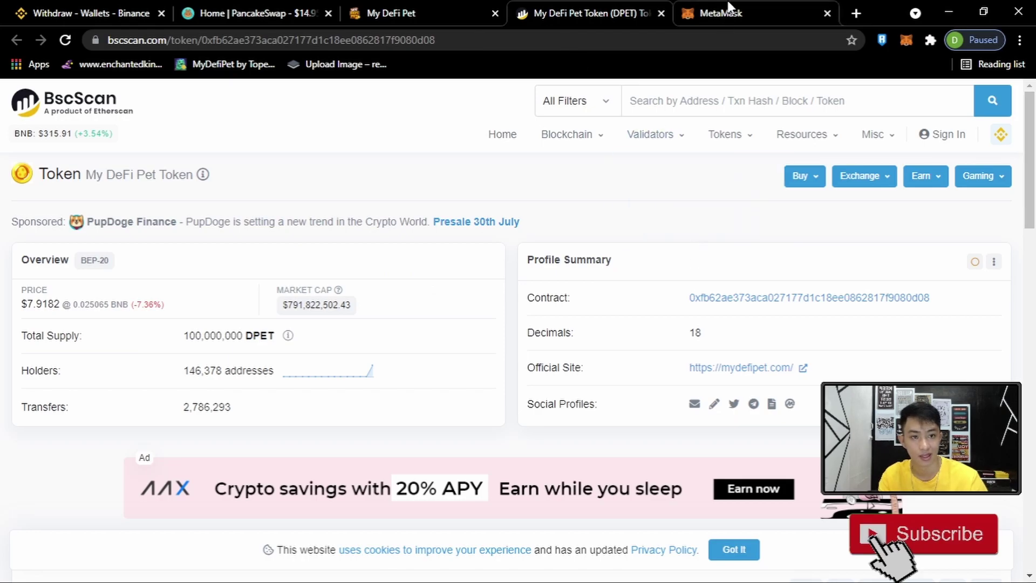
{"action": "left_click", "coordinate": [724, 12]}
{"action": "type", "text": "18"}
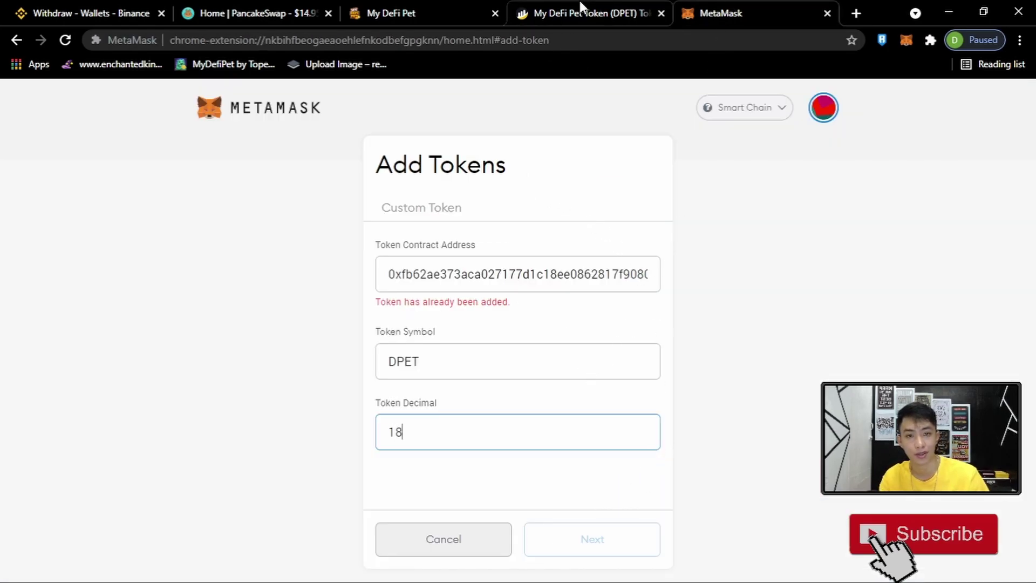
{"action": "left_click", "coordinate": [767, 1]}
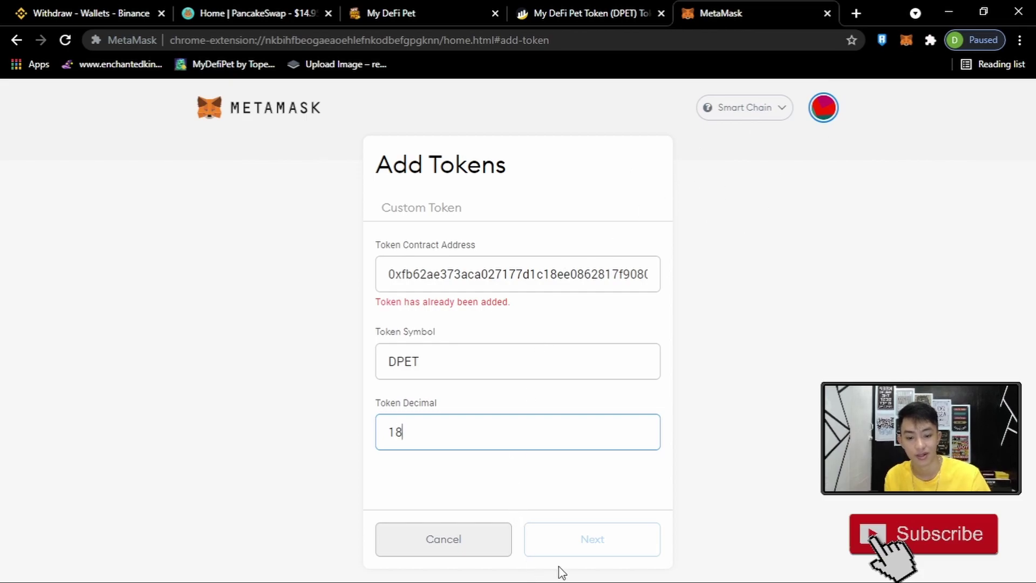
{"action": "left_click", "coordinate": [594, 538]}
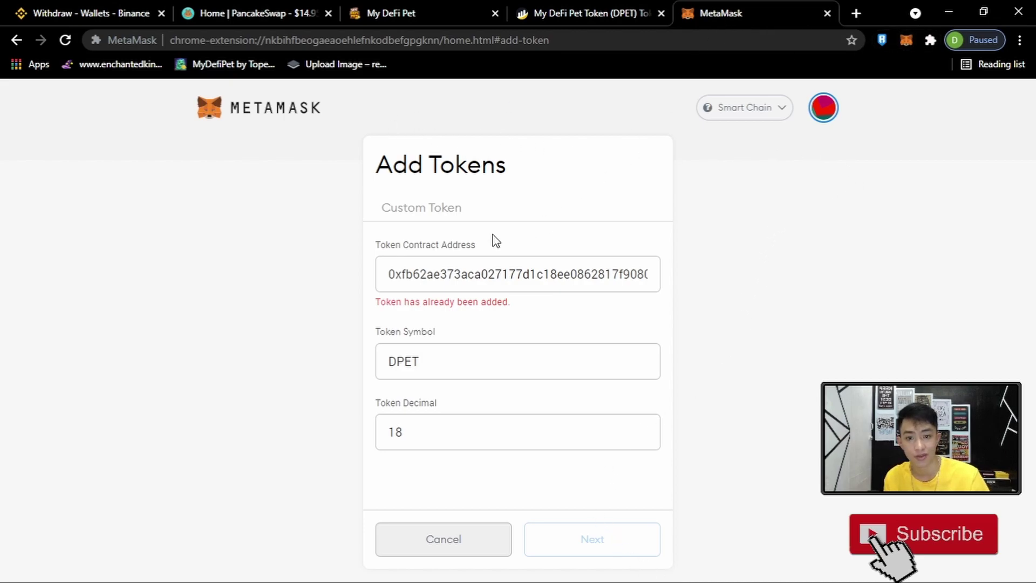
- Return to the MetaMask wallet home, then close the extra My DeFi Pet game tab
{"action": "left_click", "coordinate": [16, 41]}
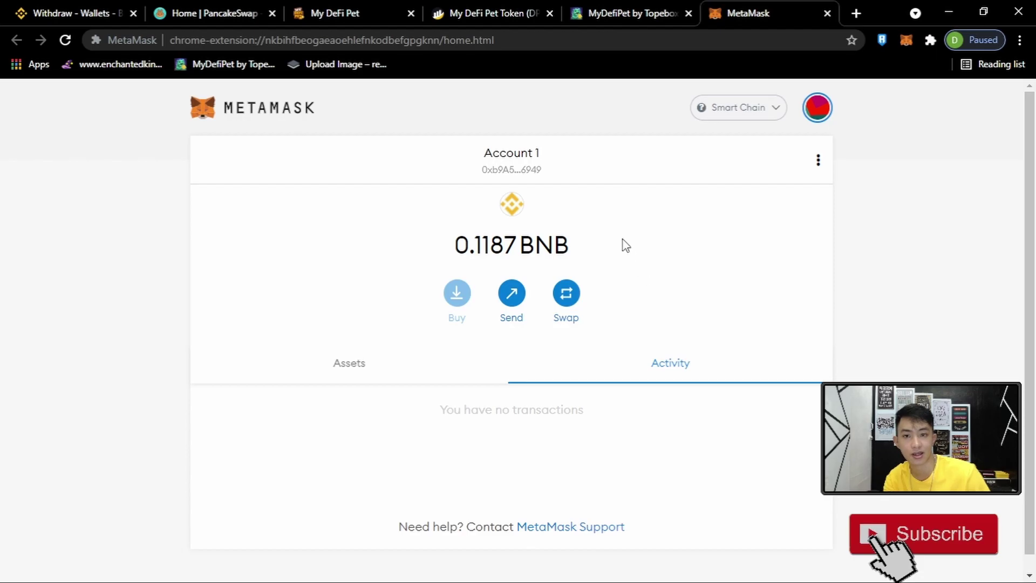
{"action": "left_click", "coordinate": [380, 16]}
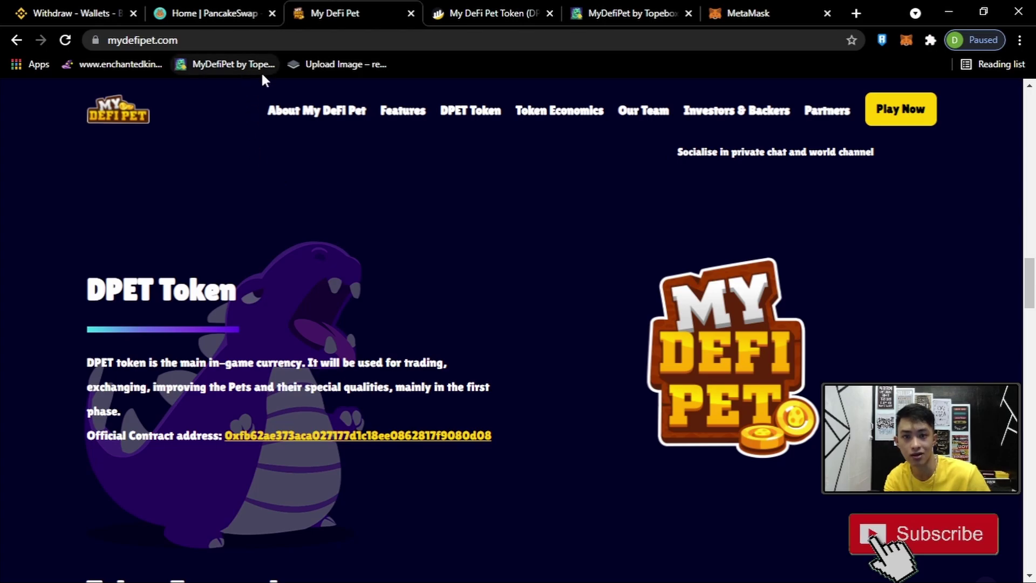
{"action": "left_click", "coordinate": [688, 13]}
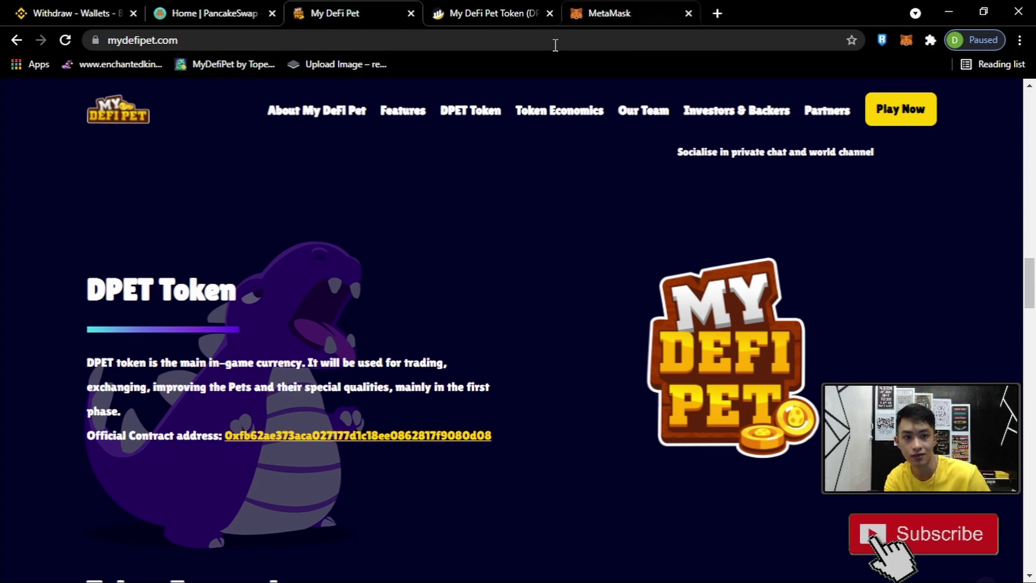
- Launch My DeFi Pet fullscreen, pan around the level-35 island, and harvest the farm crops
{"action": "left_click", "coordinate": [231, 65]}
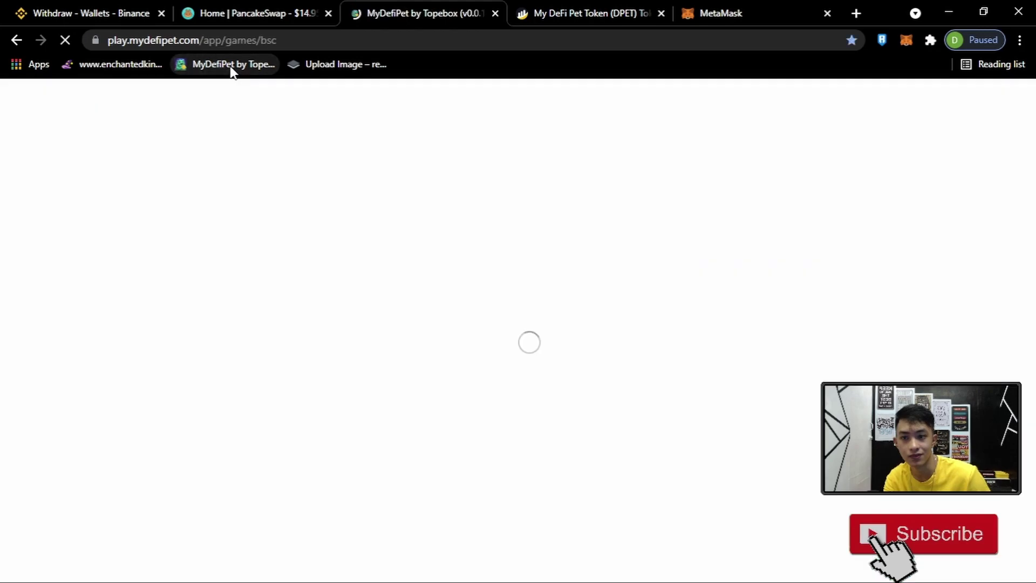
{"action": "scroll", "coordinate": [702, 173], "scroll_direction": "down", "scroll_amount": 1}
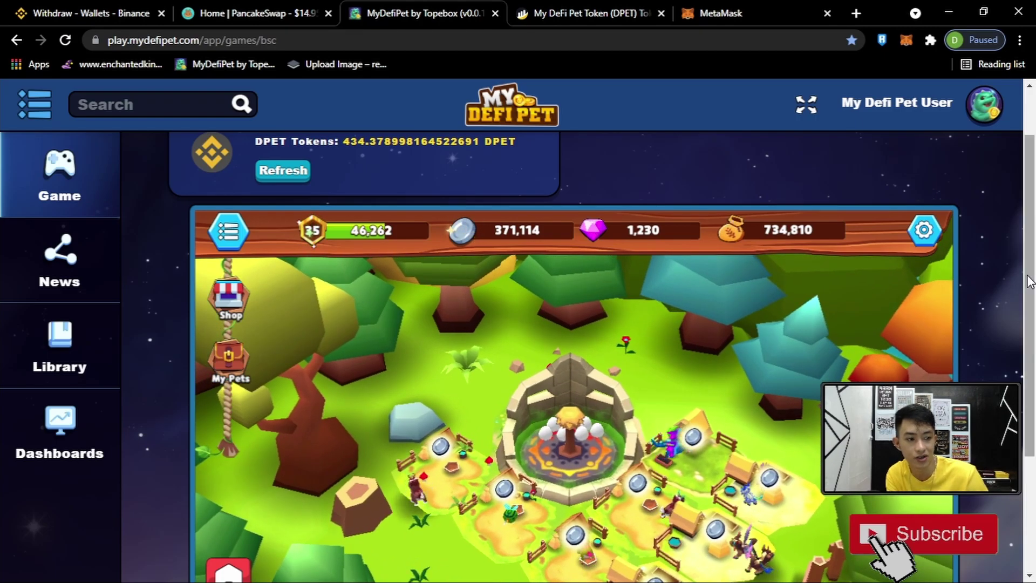
{"action": "left_click_drag", "start_coordinate": [1030, 281], "coordinate": [1030, 292]}
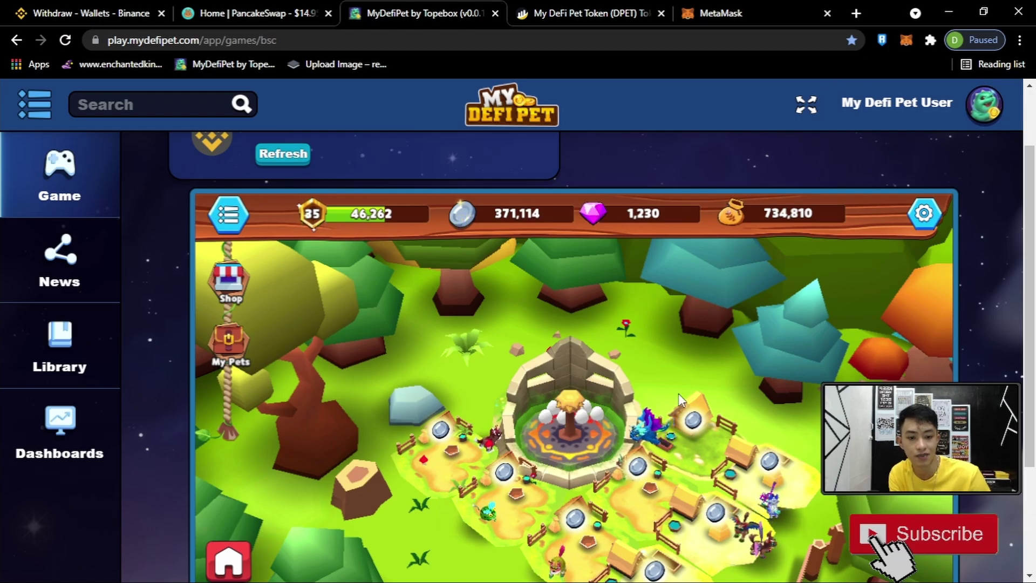
{"action": "scroll", "coordinate": [733, 388], "scroll_direction": "down", "scroll_amount": 5}
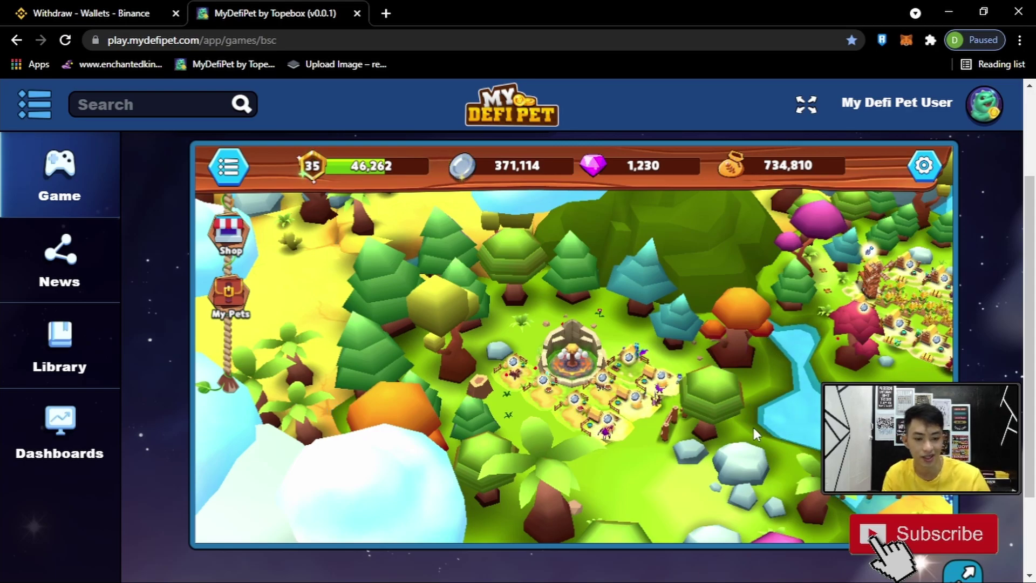
{"action": "left_click_drag", "start_coordinate": [721, 426], "coordinate": [637, 446]}
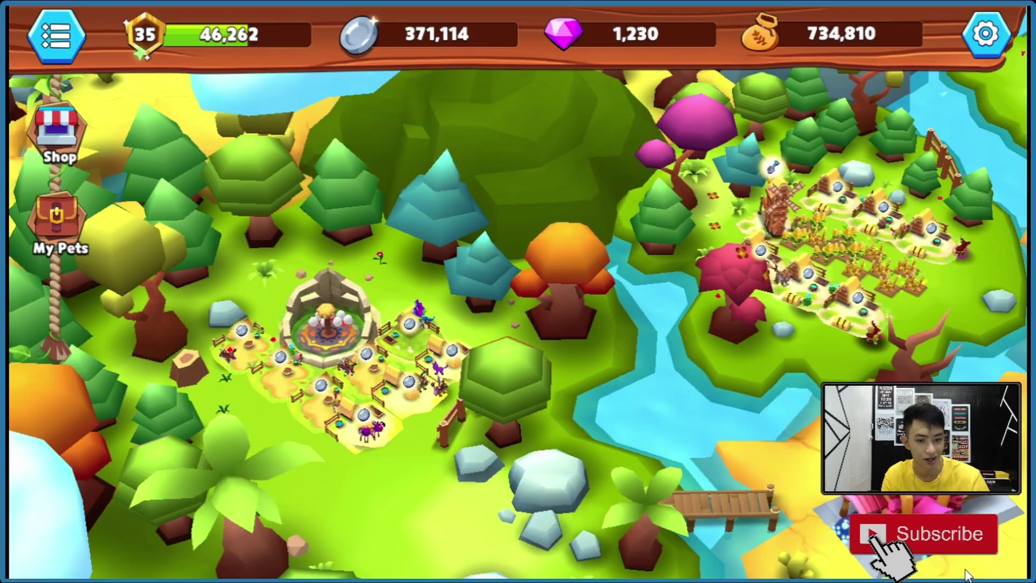
{"action": "key", "text": "F11"}
{"action": "left_click_drag", "start_coordinate": [615, 431], "coordinate": [455, 440]}
{"action": "left_click", "coordinate": [652, 251]}
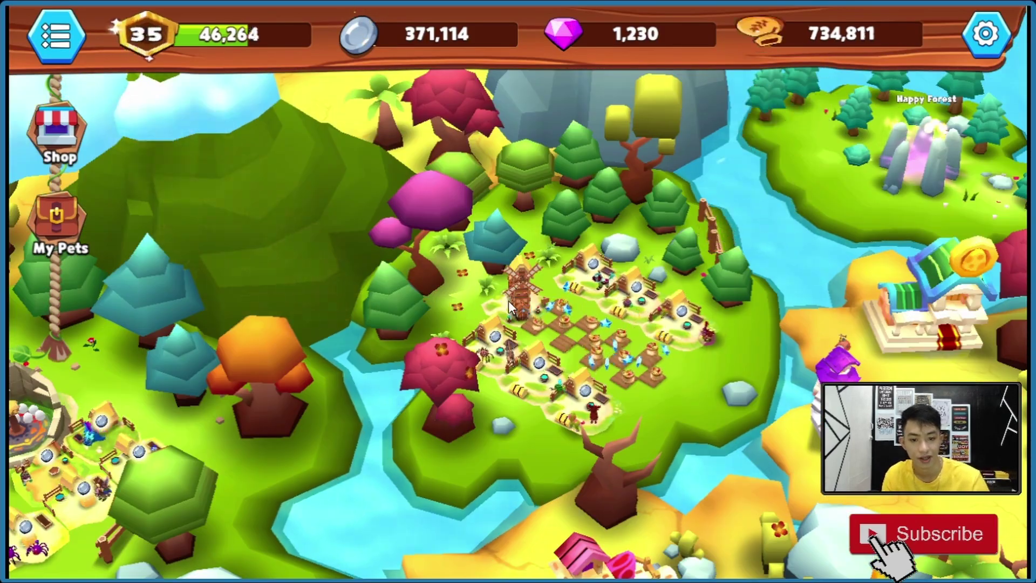